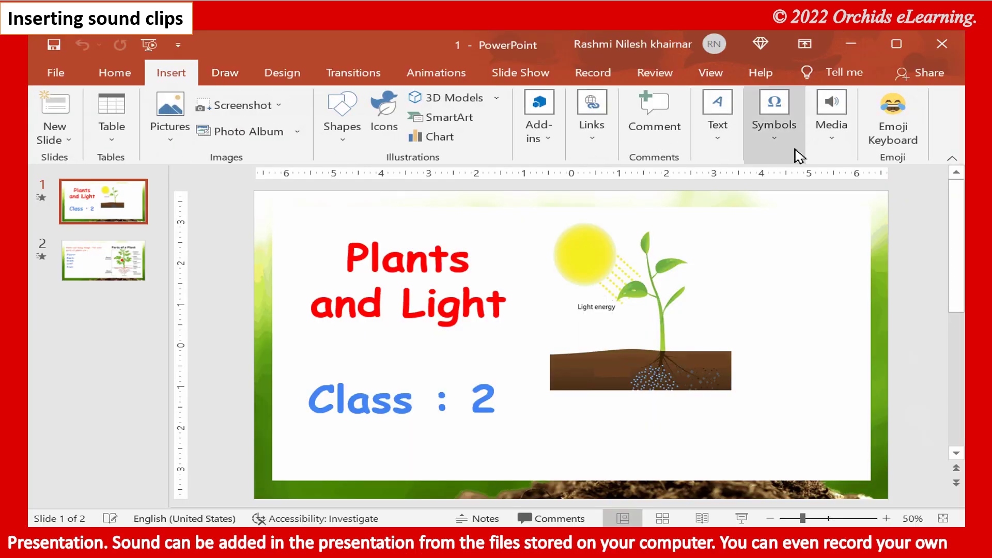
# Display the Audio insertion choices from the Insert tab's Media group.
pyautogui.click(843, 154)
pyautogui.click(889, 221)
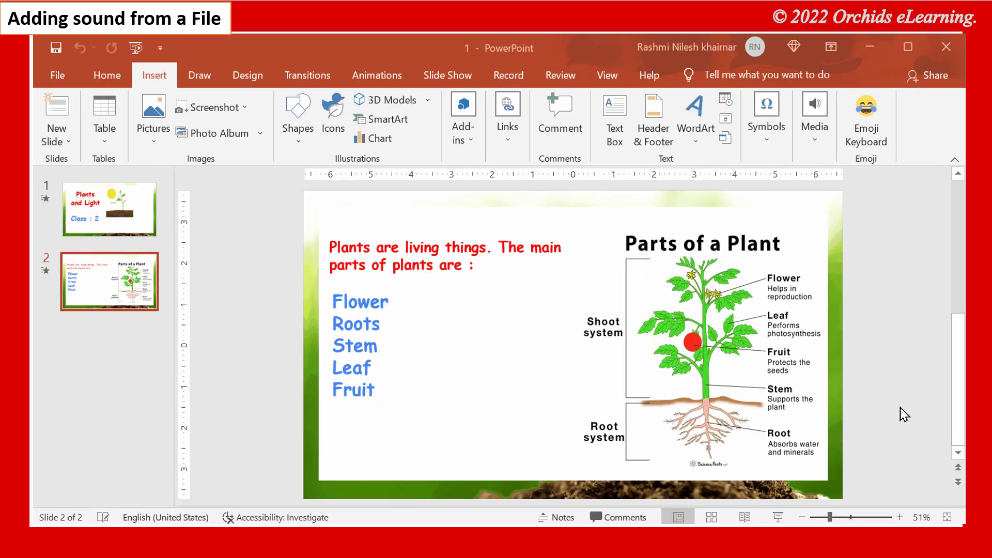
# On slide 1, start inserting audio via Insert > Media > Audio > Audio on My PC.
pyautogui.click(124, 75)
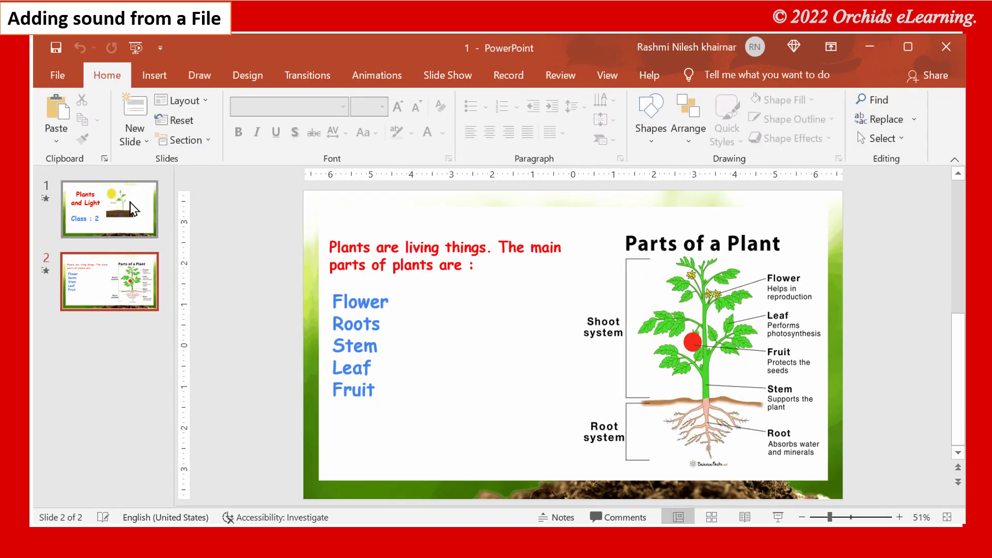
pyautogui.click(126, 212)
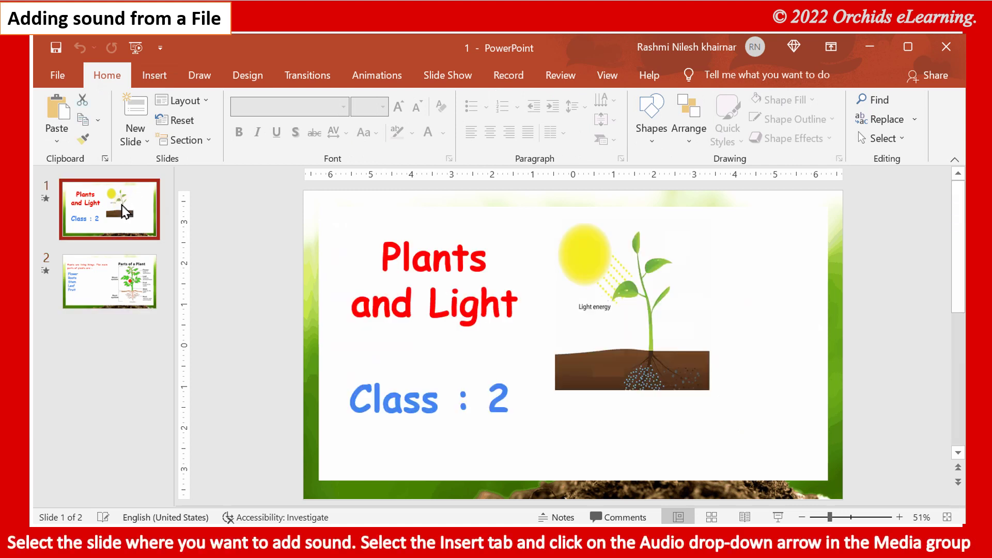
pyautogui.click(161, 76)
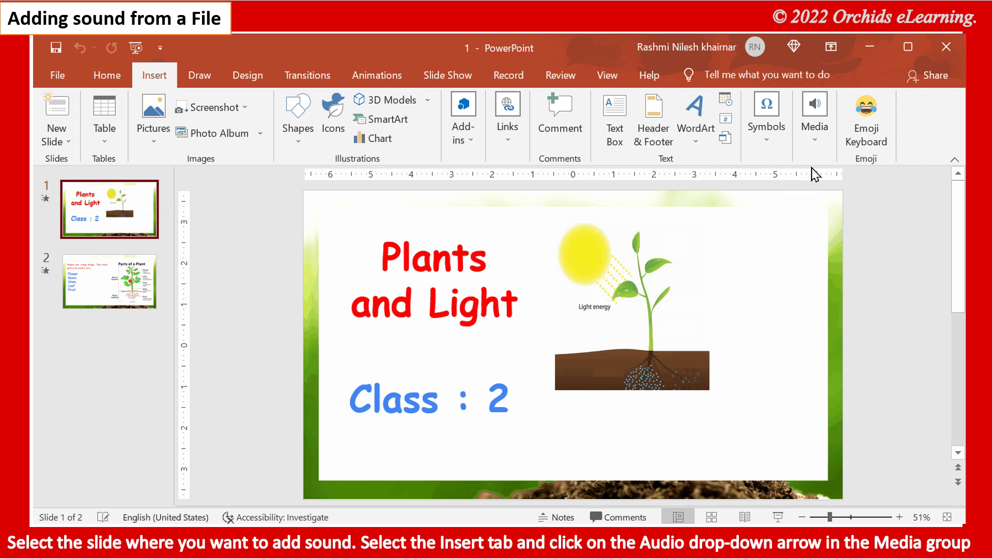
pyautogui.click(822, 147)
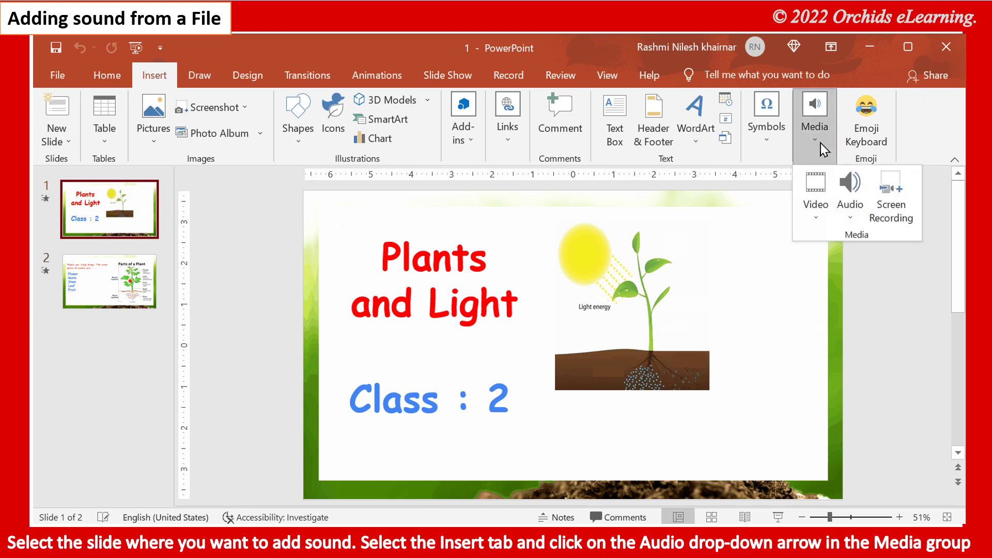
pyautogui.click(861, 221)
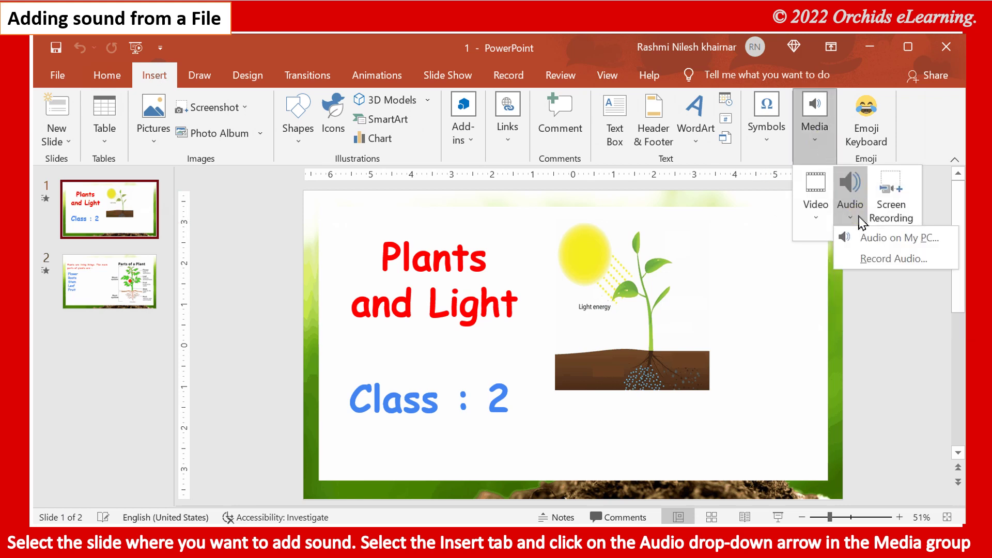
pyautogui.click(870, 241)
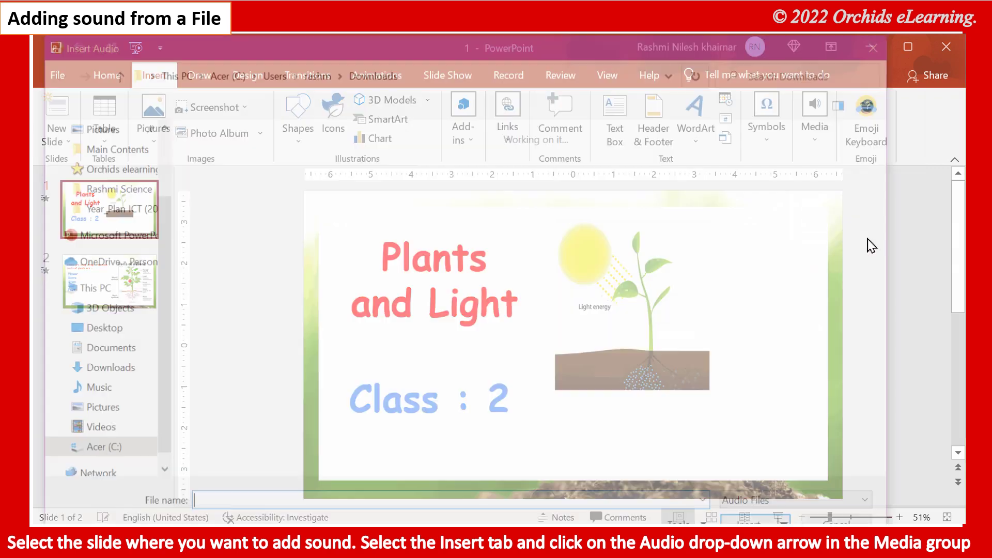
# Insert the Ballerina track from Desktop > Orchids elearning > BG Music onto slide 1.
pyautogui.scroll(2, 113, 204)
pyautogui.scroll(2, 112, 204)
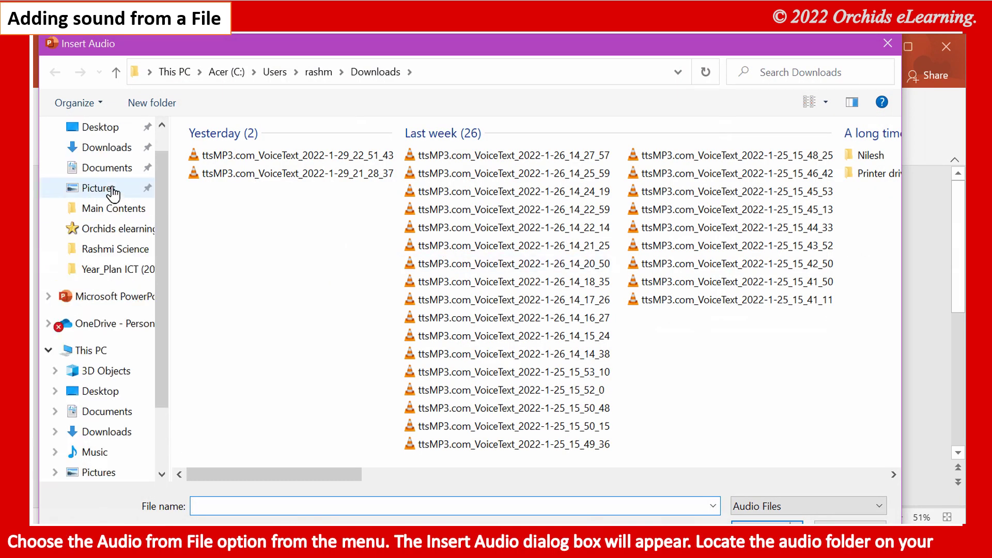
pyautogui.click(106, 164)
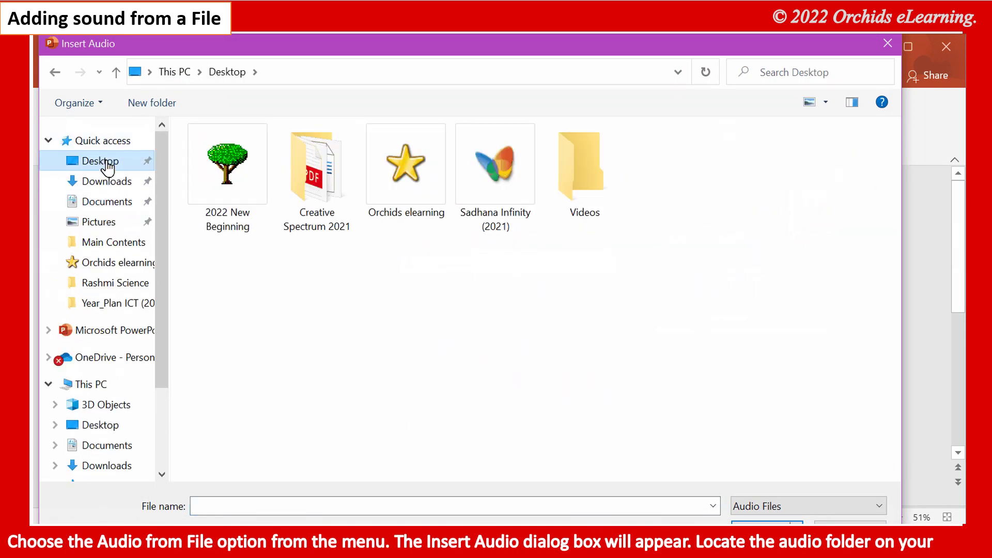
pyautogui.click(396, 180)
pyautogui.doubleClick(396, 180)
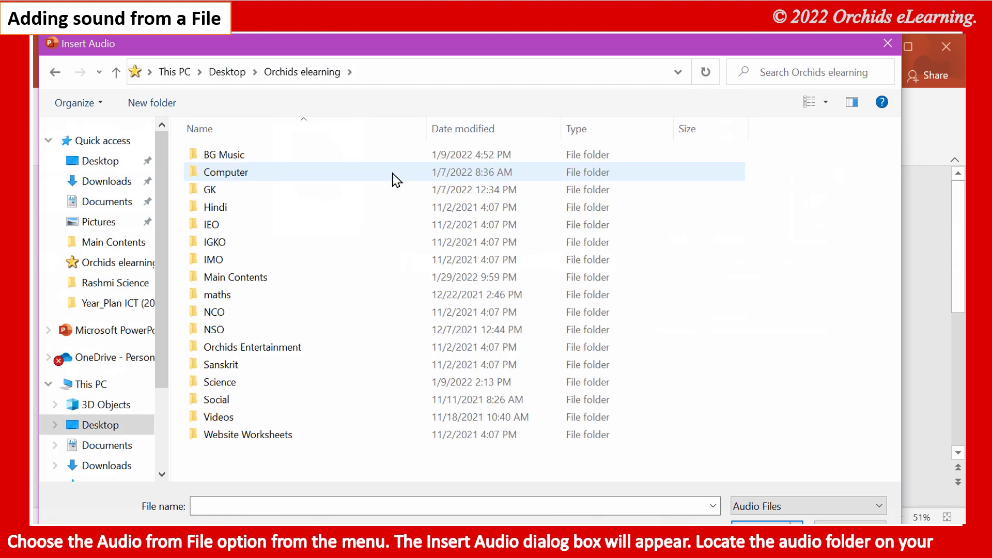
pyautogui.doubleClick(369, 157)
pyautogui.click(309, 226)
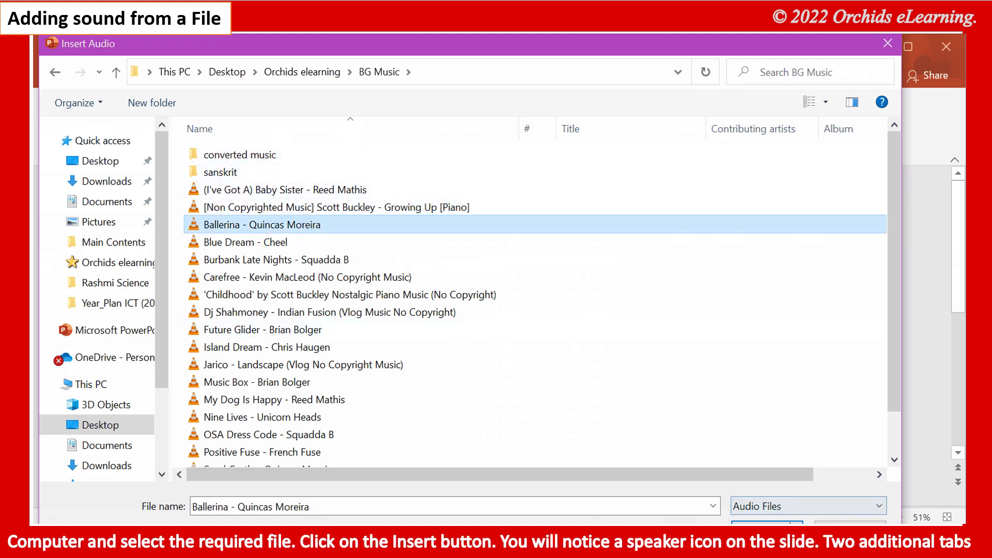
pyautogui.click(763, 523)
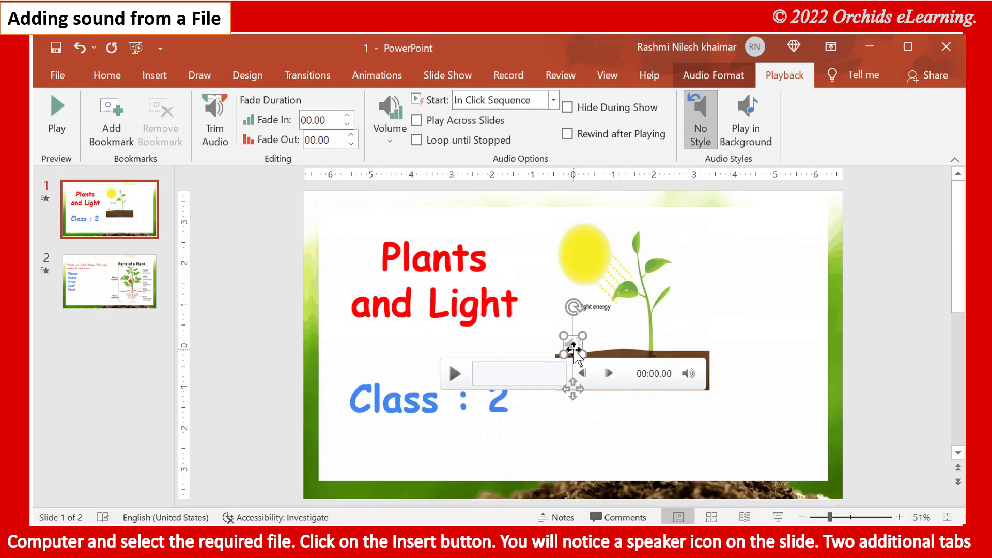
# Look through the Audio Format and Playback tabs for the Ballerina clip.
pyautogui.click(747, 75)
pyautogui.click(772, 75)
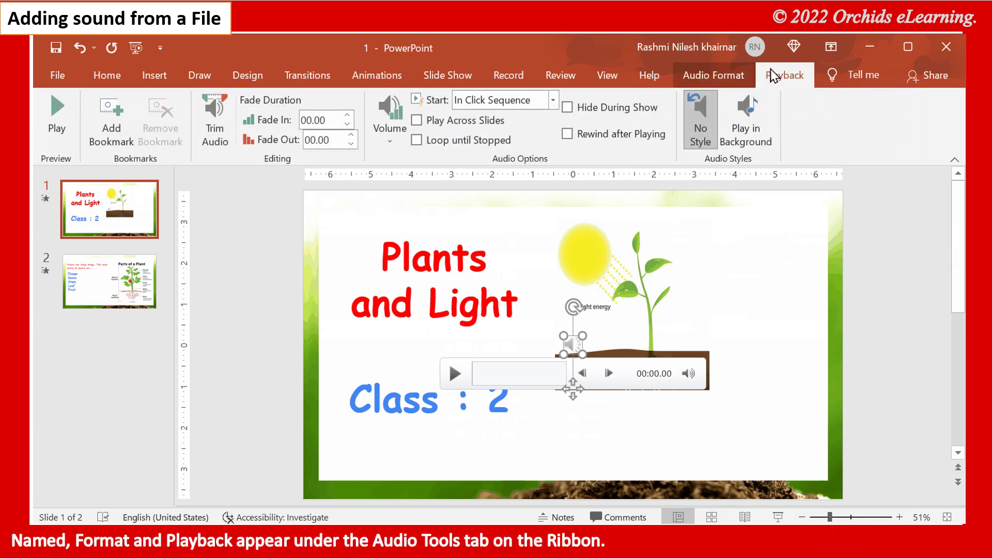
pyautogui.click(743, 76)
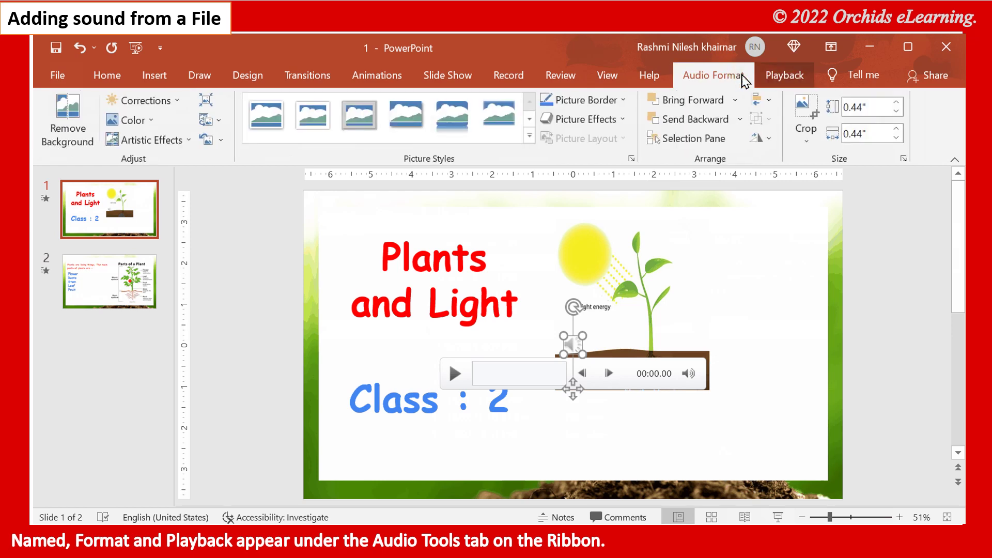
pyautogui.click(769, 79)
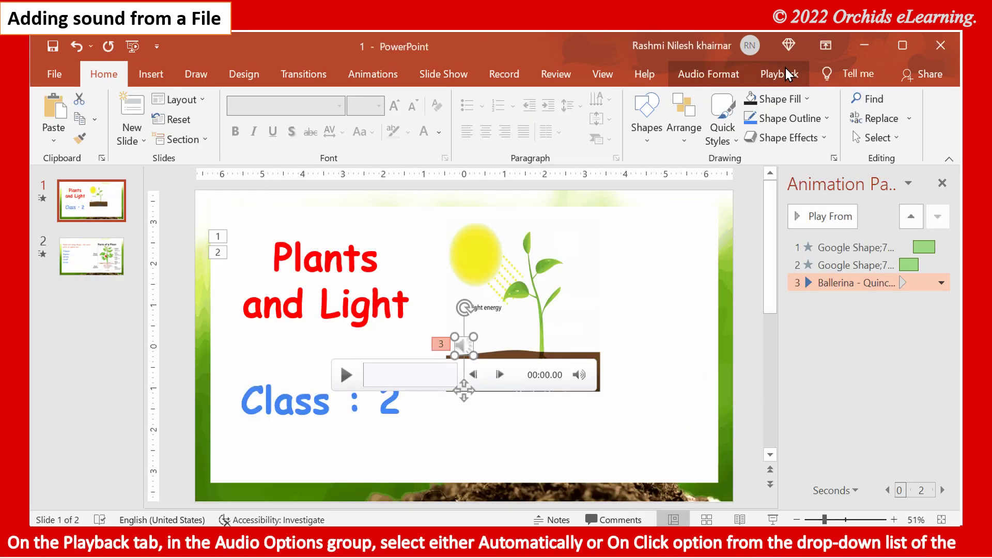
pyautogui.click(780, 74)
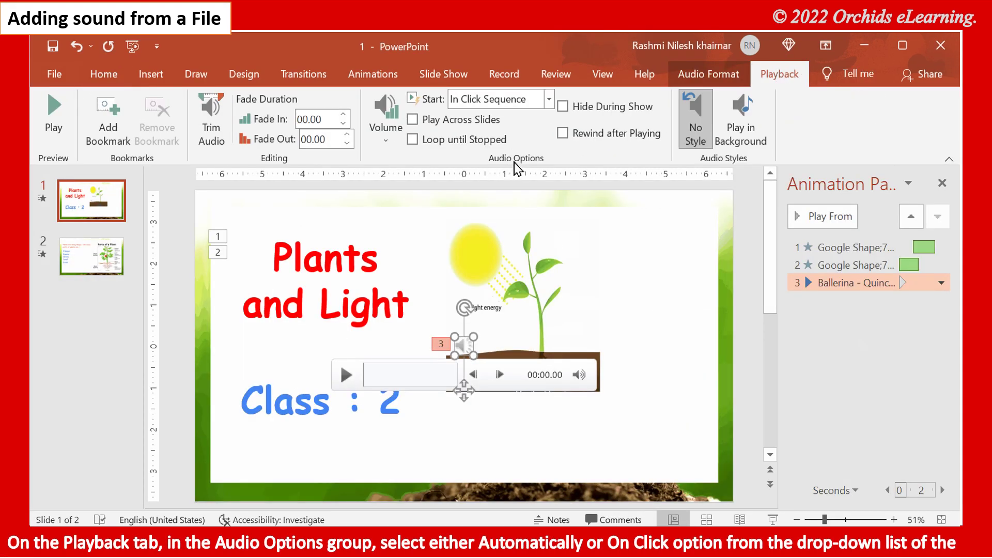
# Try the audio Start options Automatically and In Click Sequence.
pyautogui.click(549, 99)
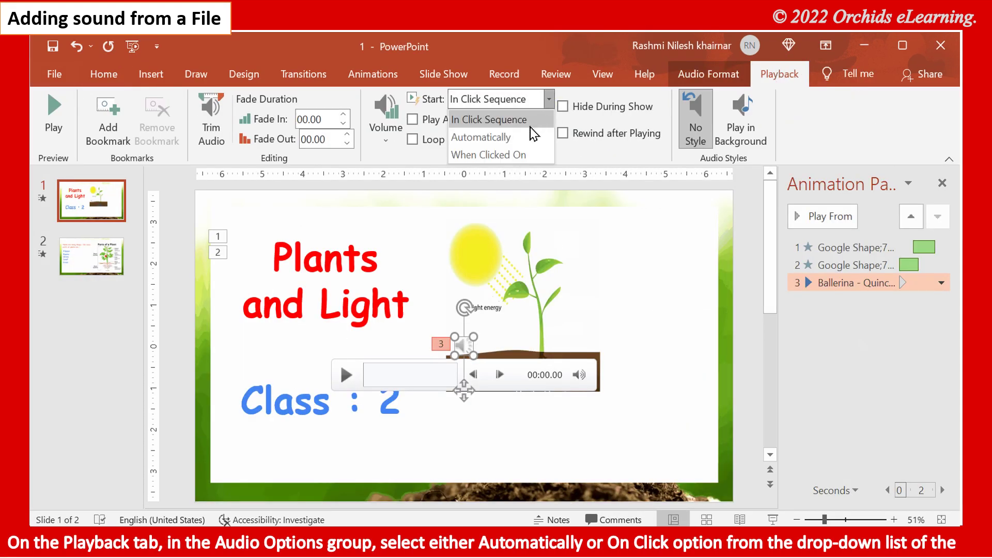
pyautogui.click(526, 137)
pyautogui.click(549, 101)
pyautogui.click(543, 119)
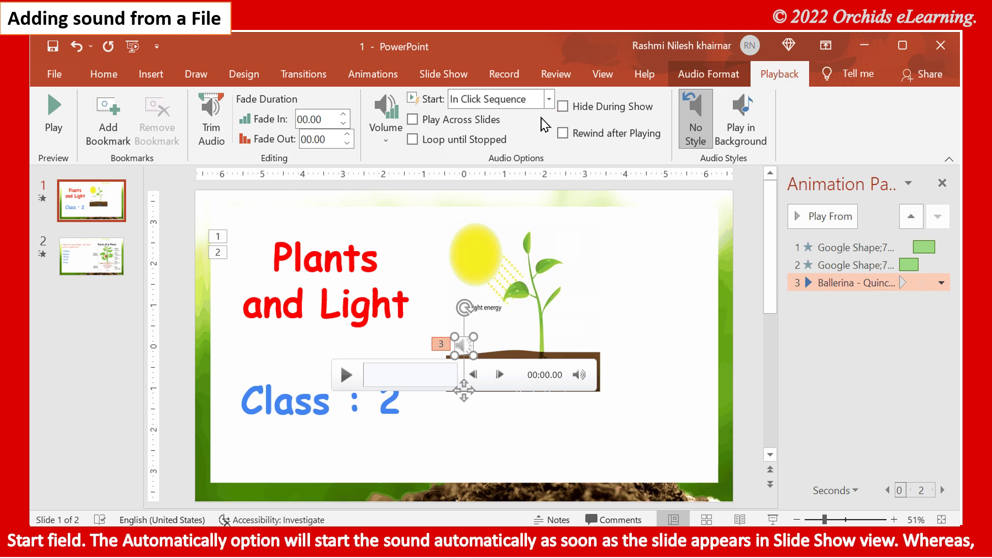
# Preview the slide with audio starting Automatically, then set Start back to In Click Sequence.
pyautogui.click(549, 99)
pyautogui.click(532, 136)
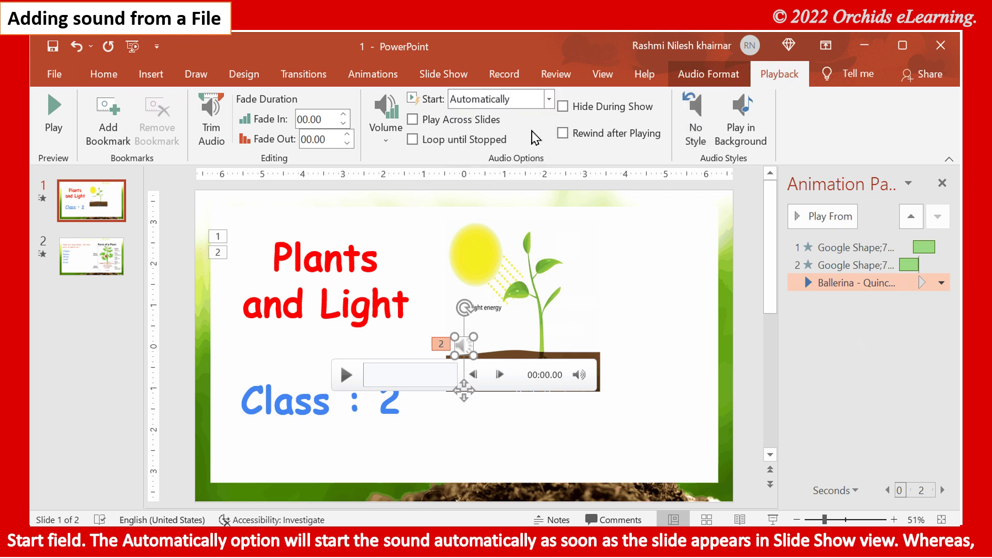
pyautogui.click(803, 223)
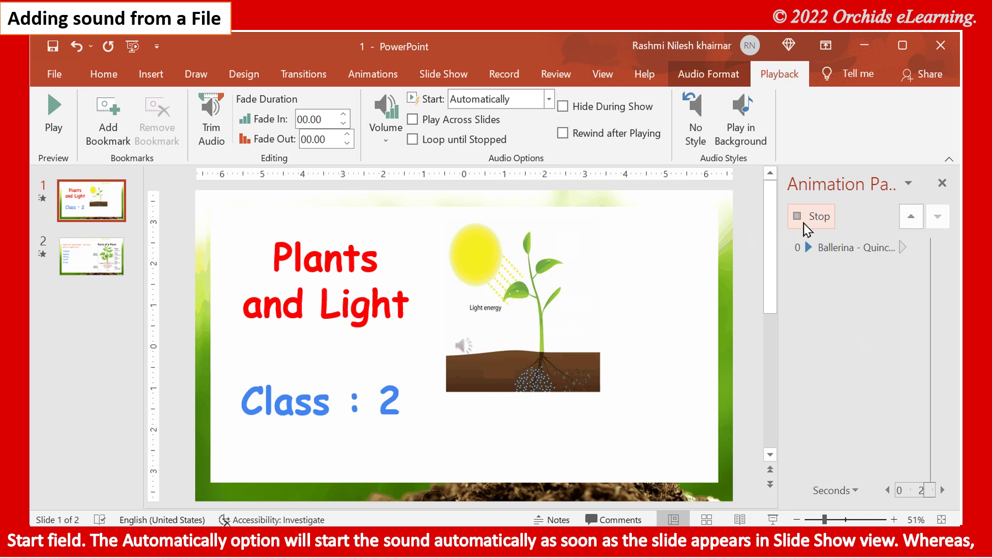
pyautogui.click(804, 224)
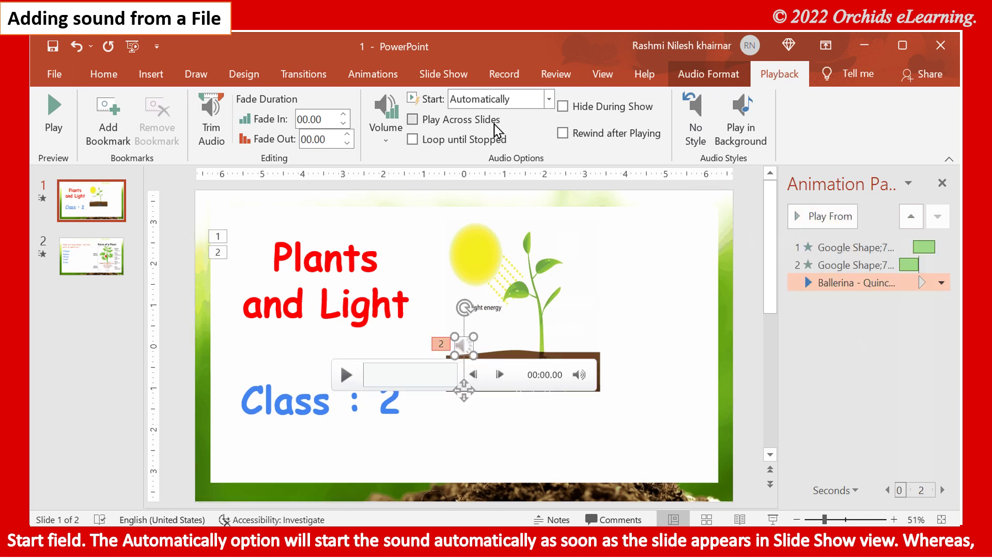
pyautogui.click(549, 101)
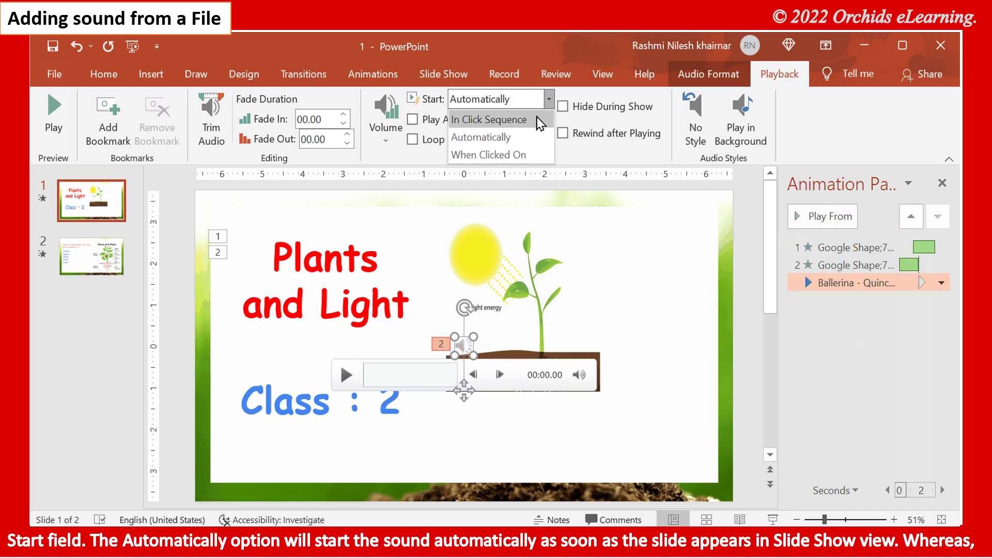
pyautogui.click(541, 120)
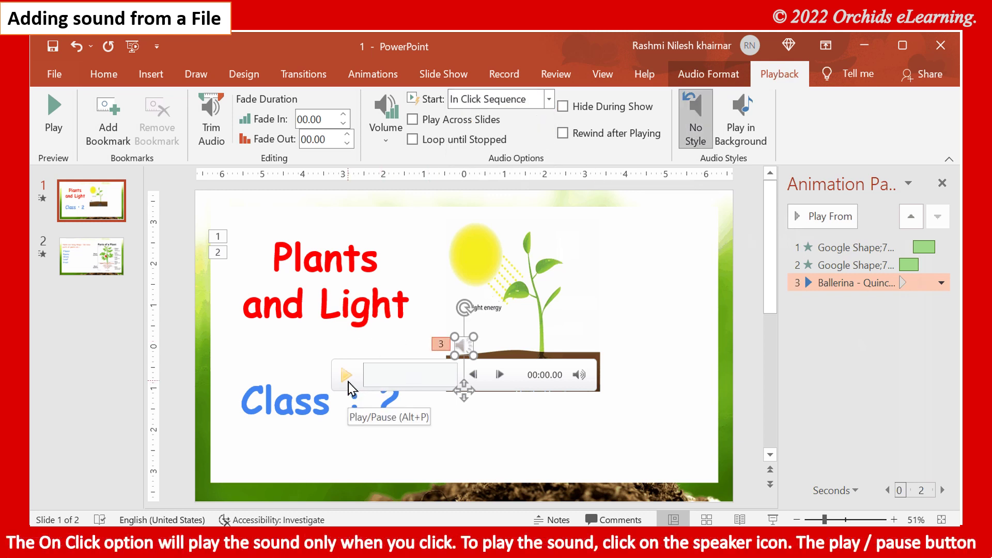
# Play, pause, replay and stop the Ballerina audio clip on slide 1.
pyautogui.click(346, 381)
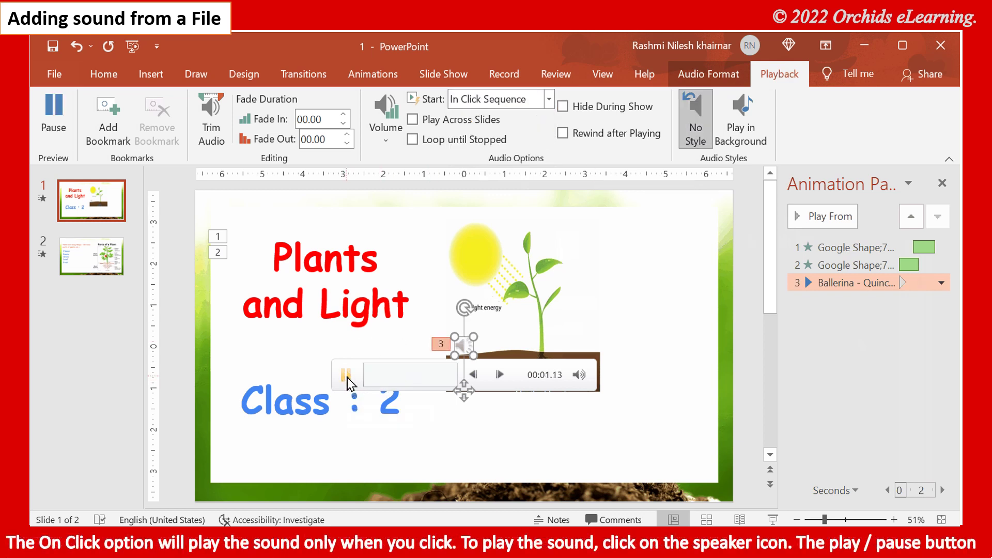
pyautogui.click(348, 377)
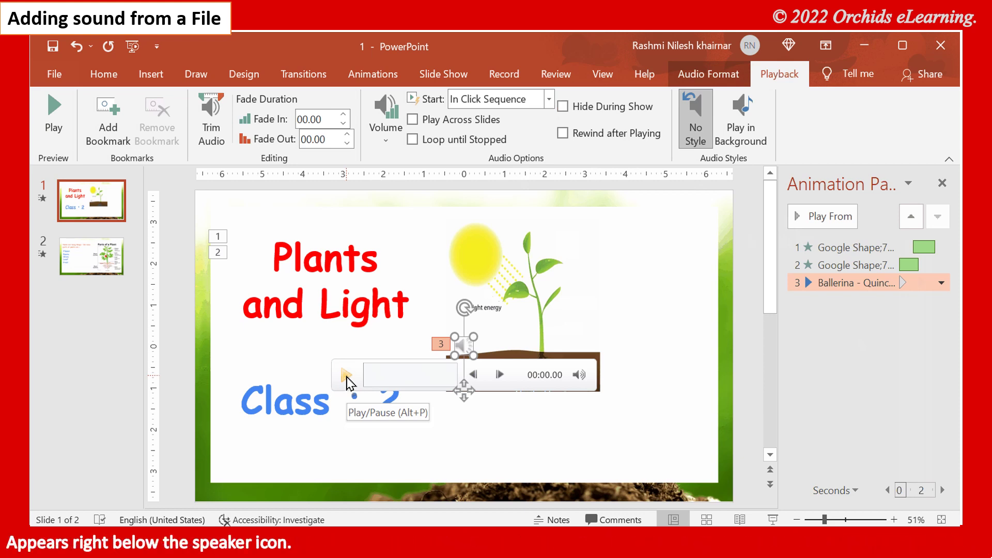
pyautogui.click(346, 378)
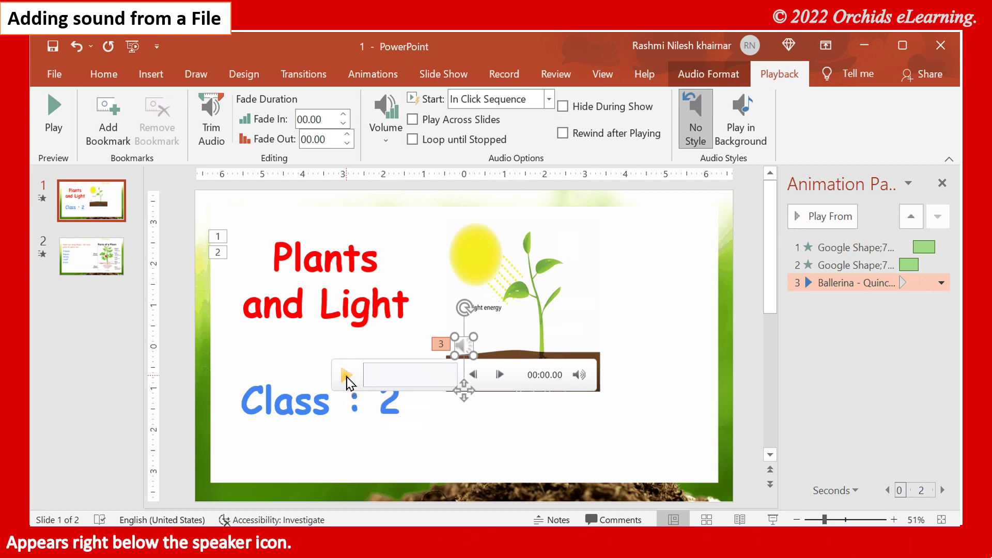
pyautogui.click(347, 378)
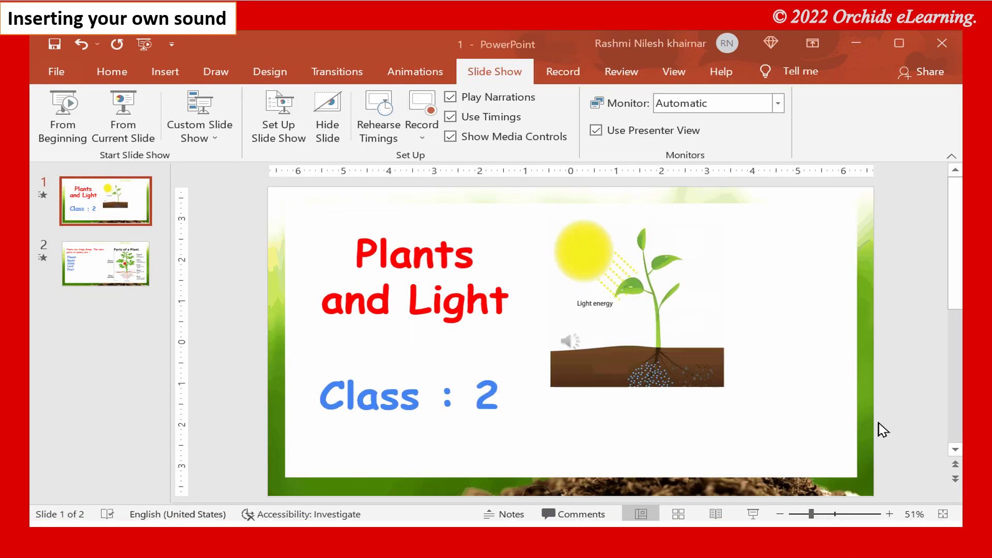
# Go to slide 2 and open Record Audio from Insert > Media > Audio.
pyautogui.click(112, 203)
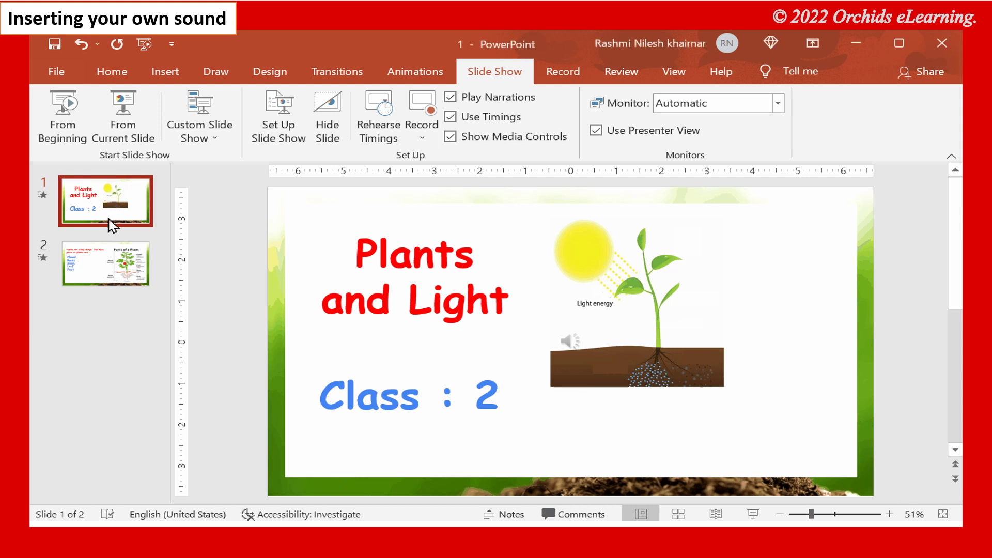
pyautogui.click(107, 261)
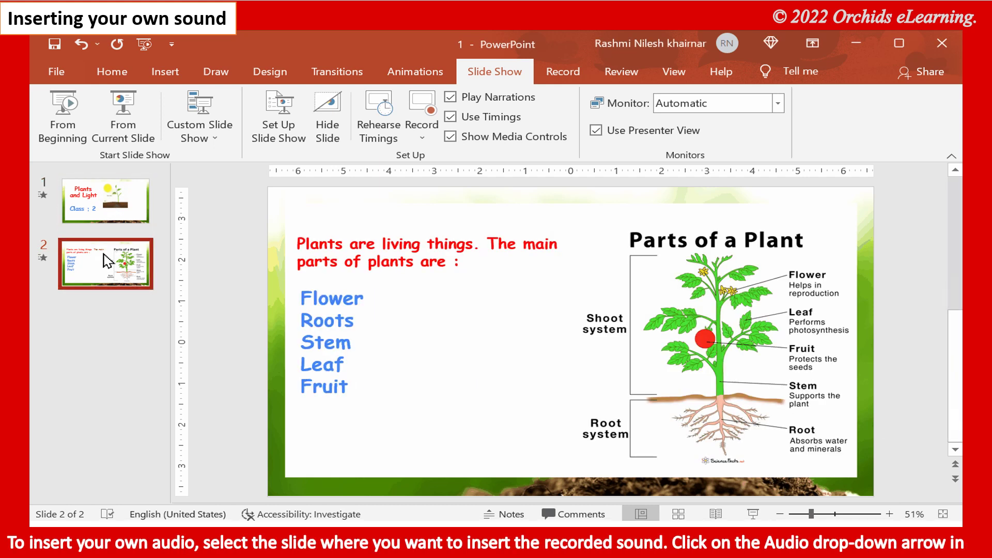
pyautogui.click(161, 82)
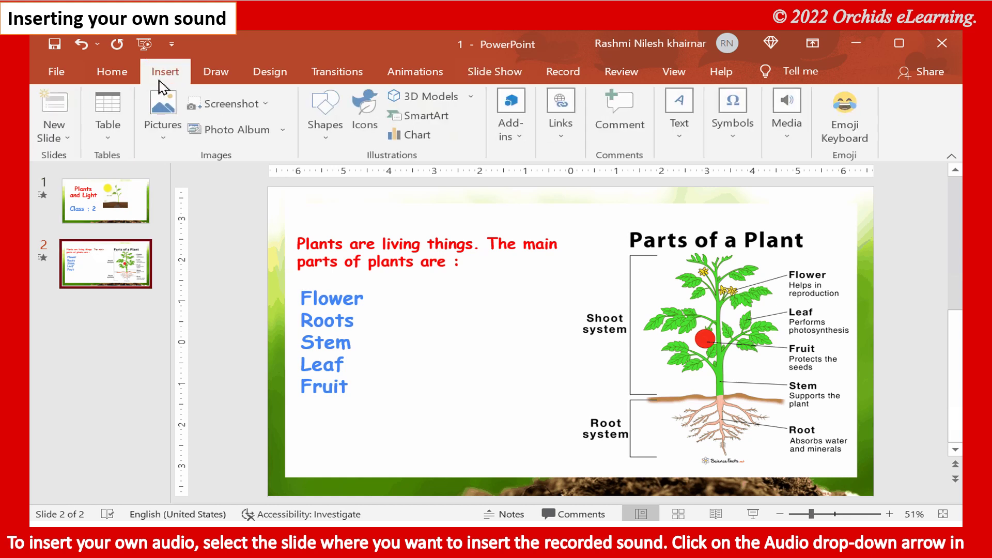
pyautogui.click(789, 147)
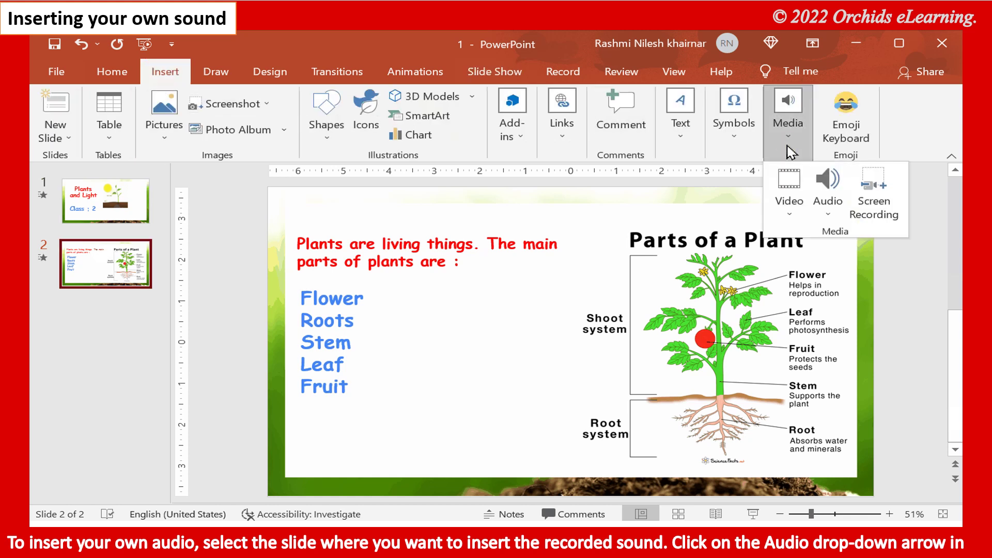
pyautogui.click(827, 214)
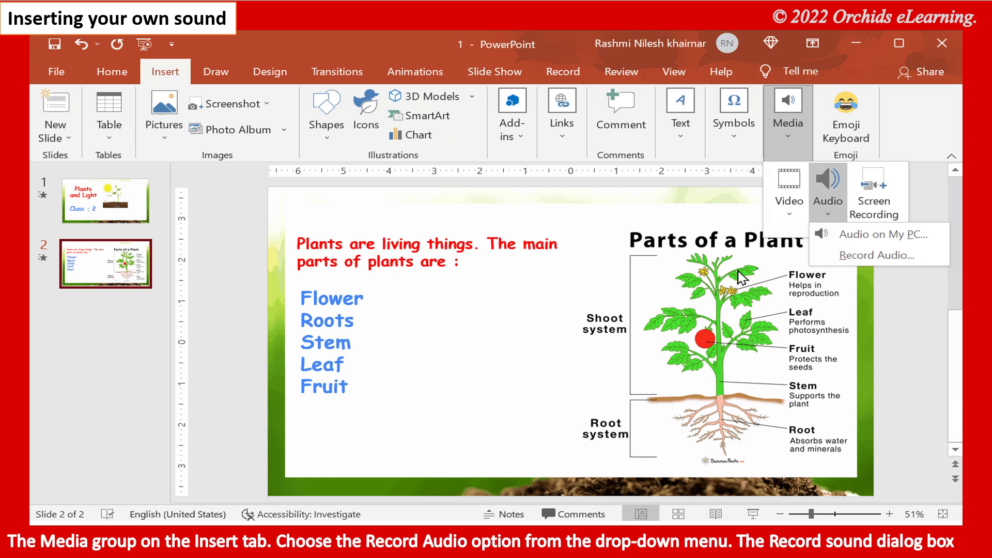
pyautogui.click(933, 260)
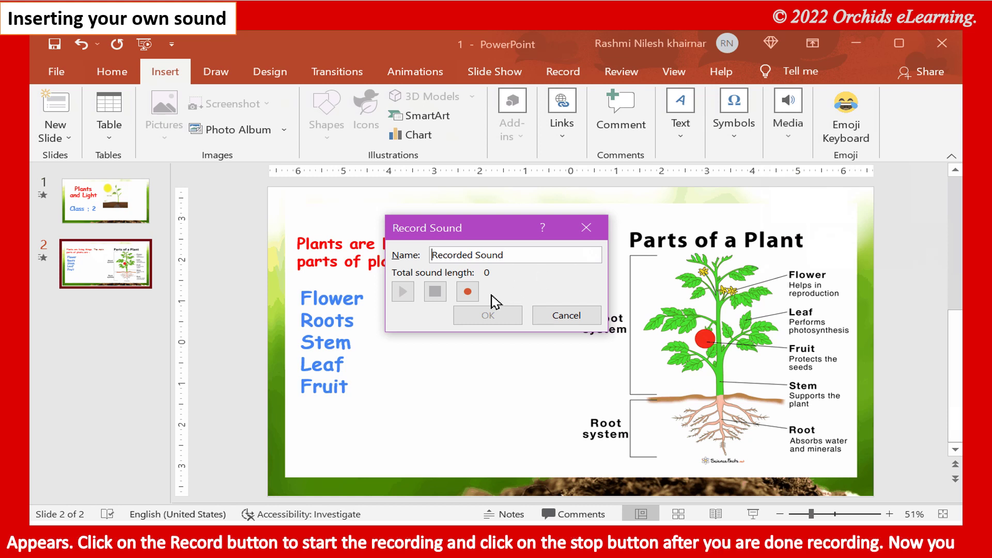
# Record a 5-second sound and insert it into the slide.
pyautogui.click(467, 294)
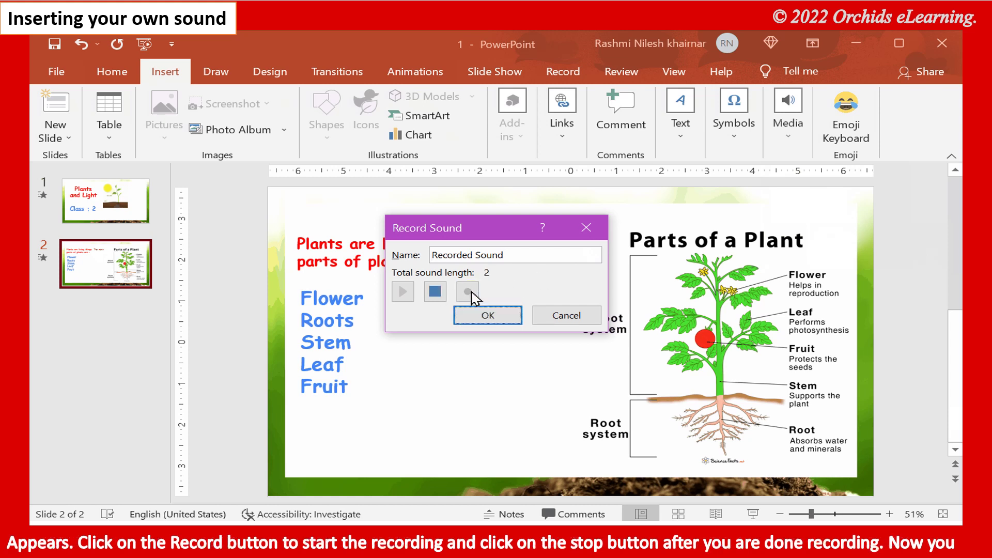
pyautogui.click(441, 298)
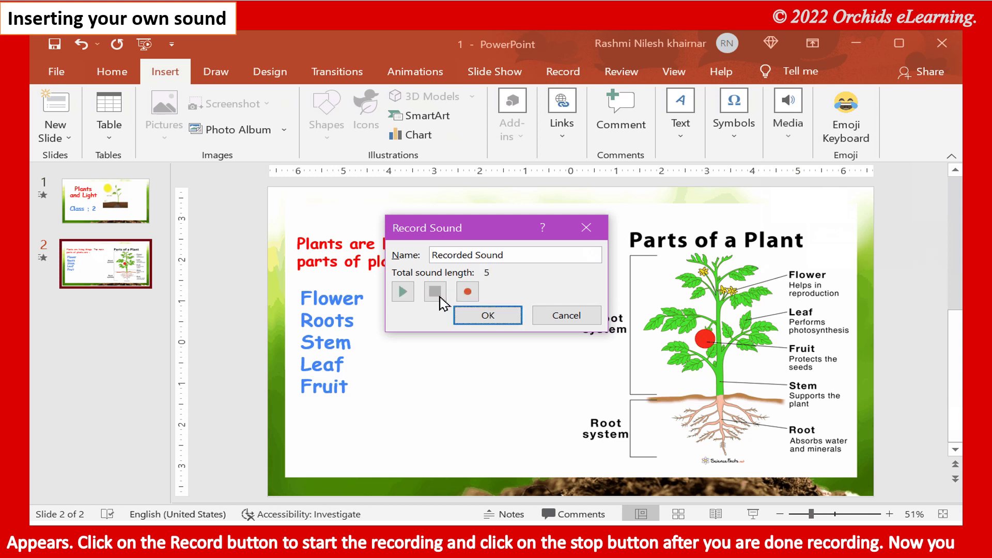
pyautogui.click(488, 317)
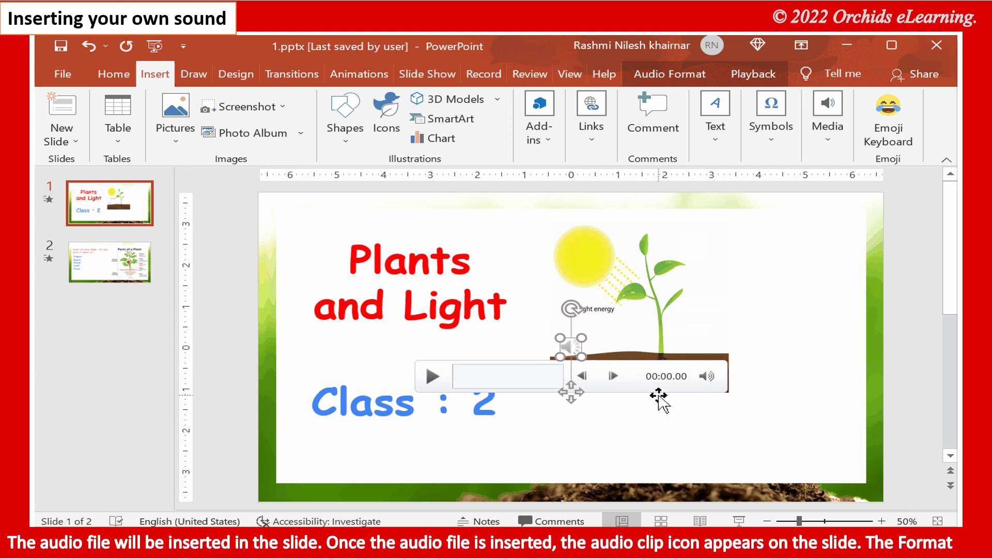
pyautogui.click(664, 72)
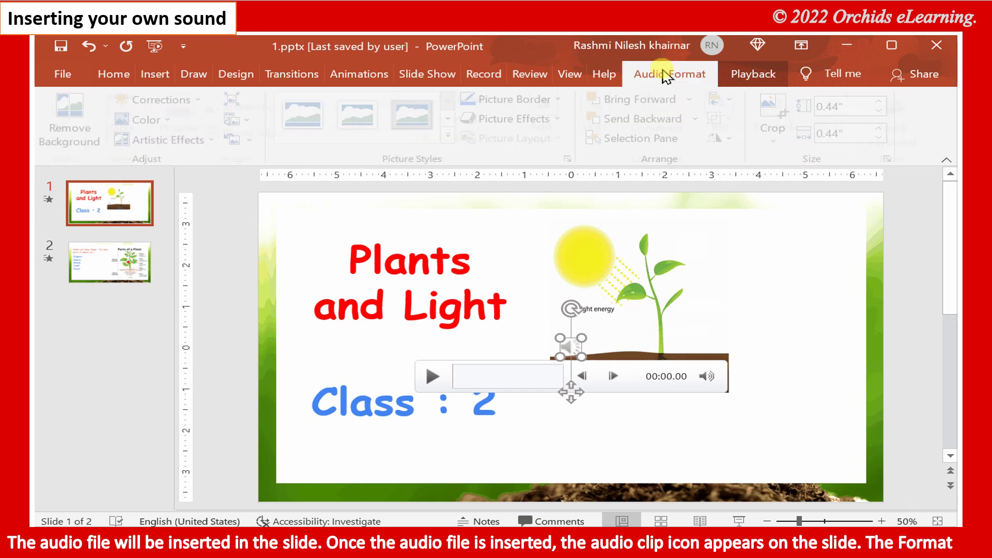
pyautogui.click(742, 77)
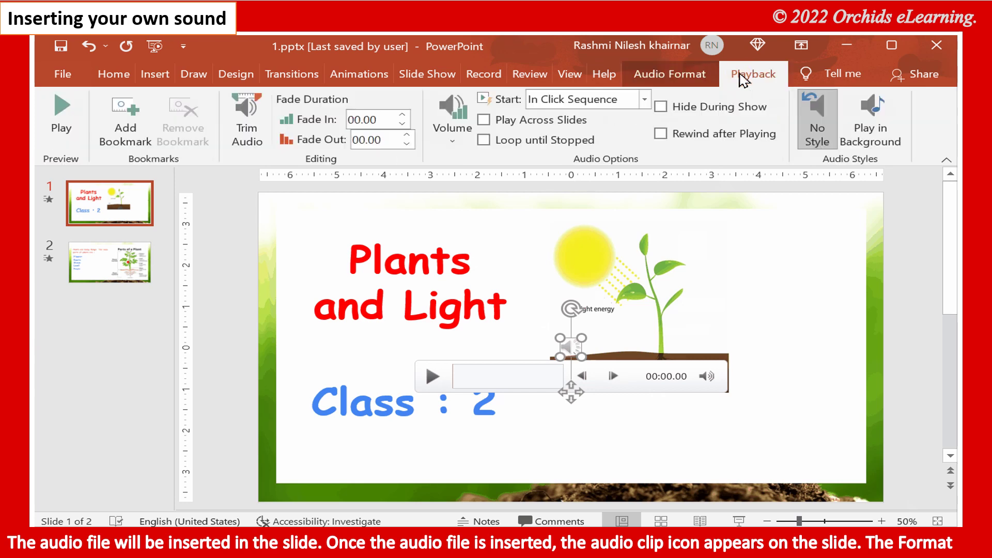
pyautogui.click(699, 79)
pyautogui.click(749, 78)
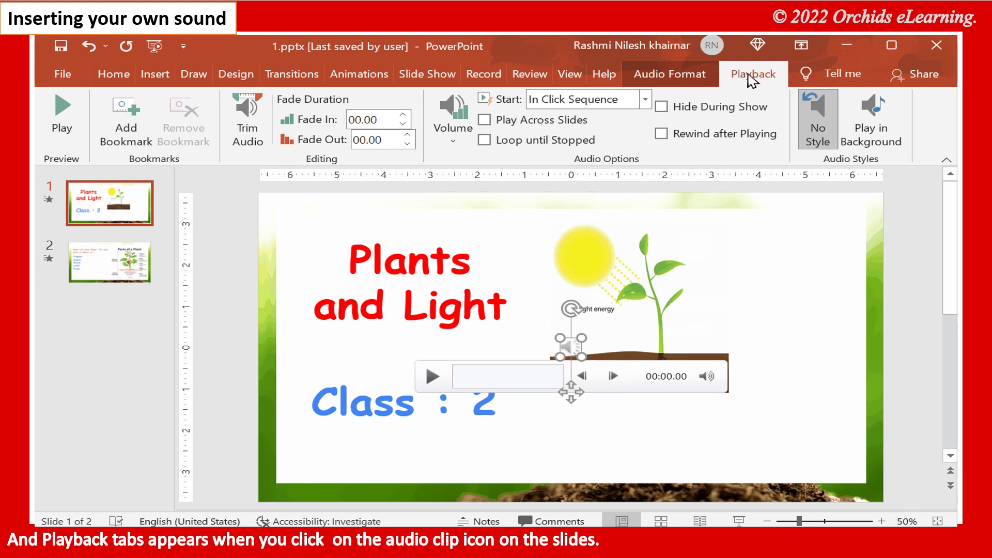
pyautogui.click(911, 508)
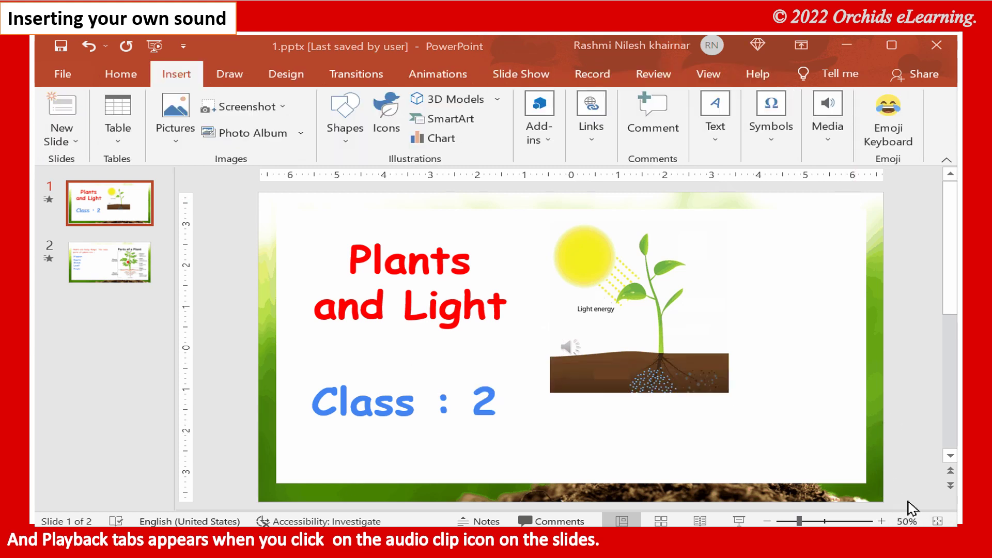
pyautogui.click(573, 349)
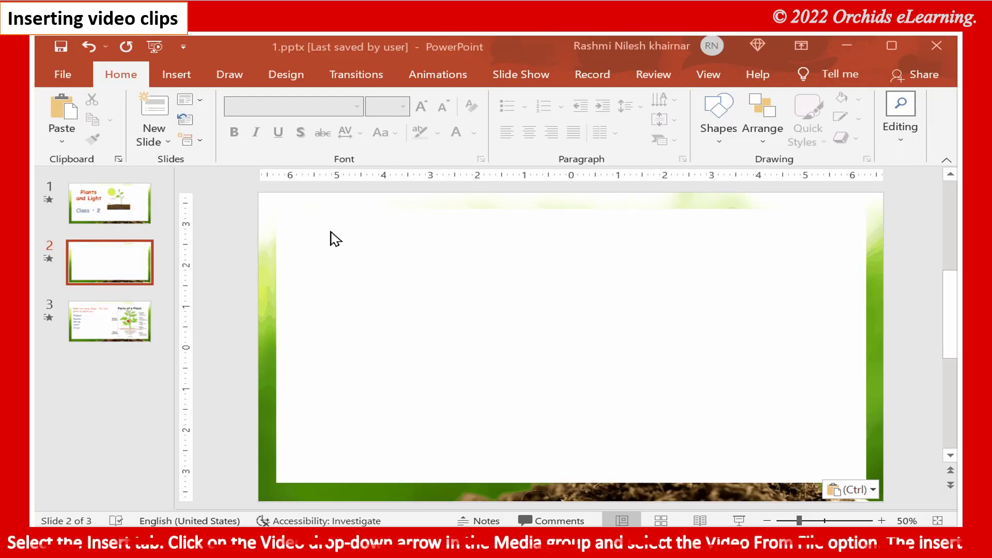
# Insert the nature video from the Downloads folder onto slide 2.
pyautogui.click(185, 80)
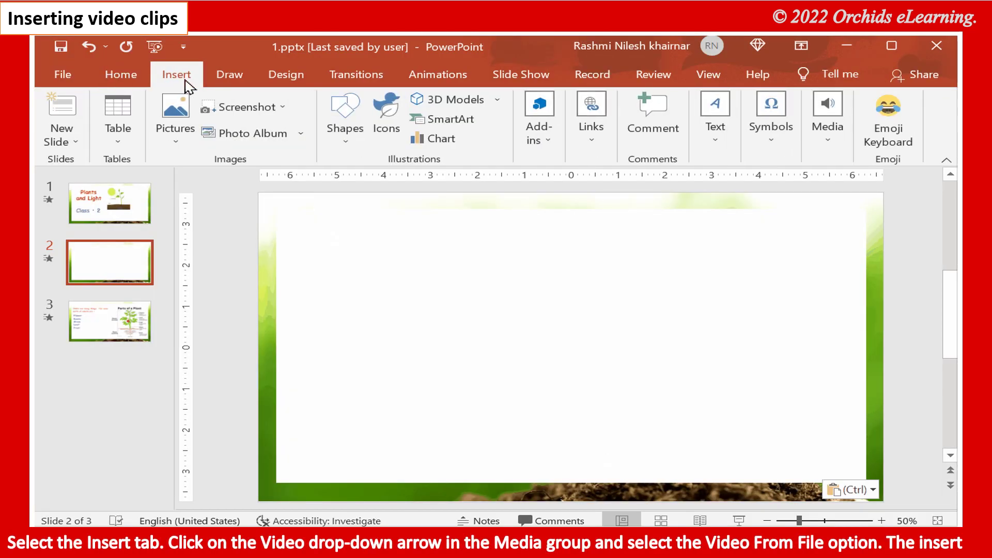
pyautogui.click(831, 146)
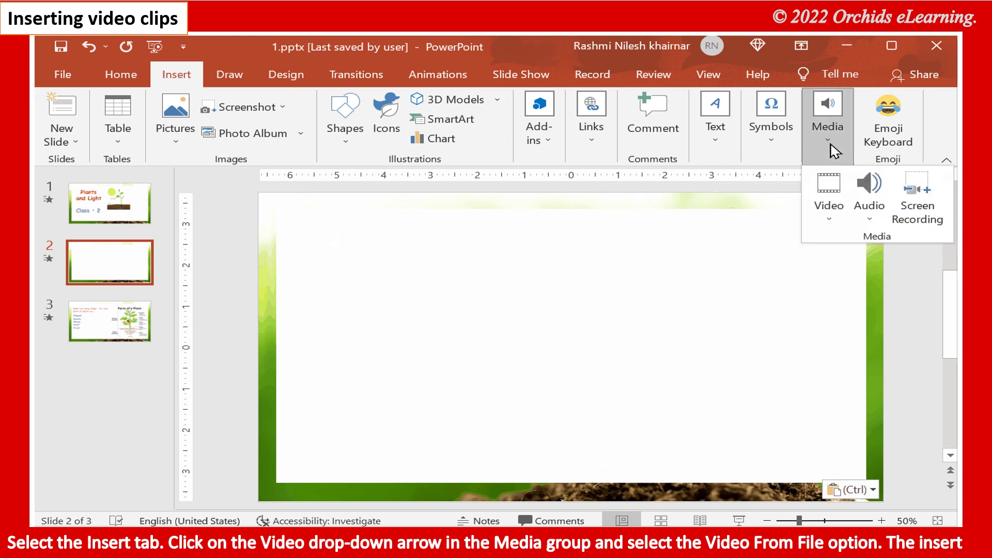
pyautogui.click(831, 219)
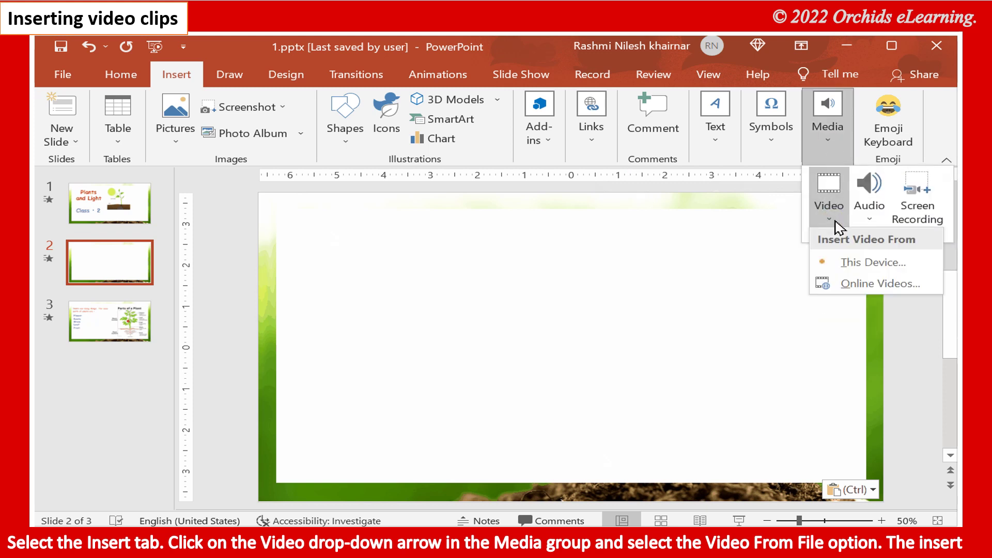
pyautogui.click(872, 262)
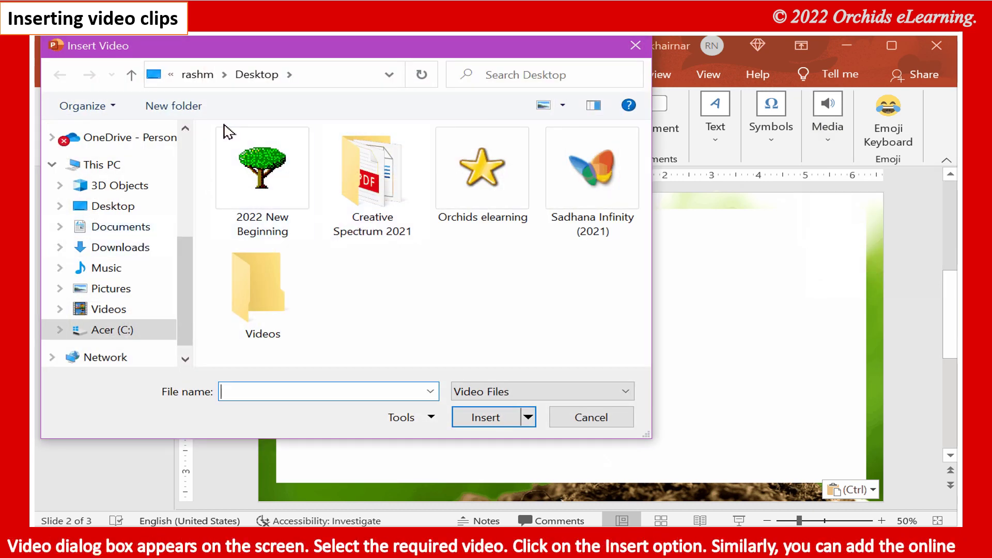
pyautogui.click(146, 250)
pyautogui.doubleClick(290, 160)
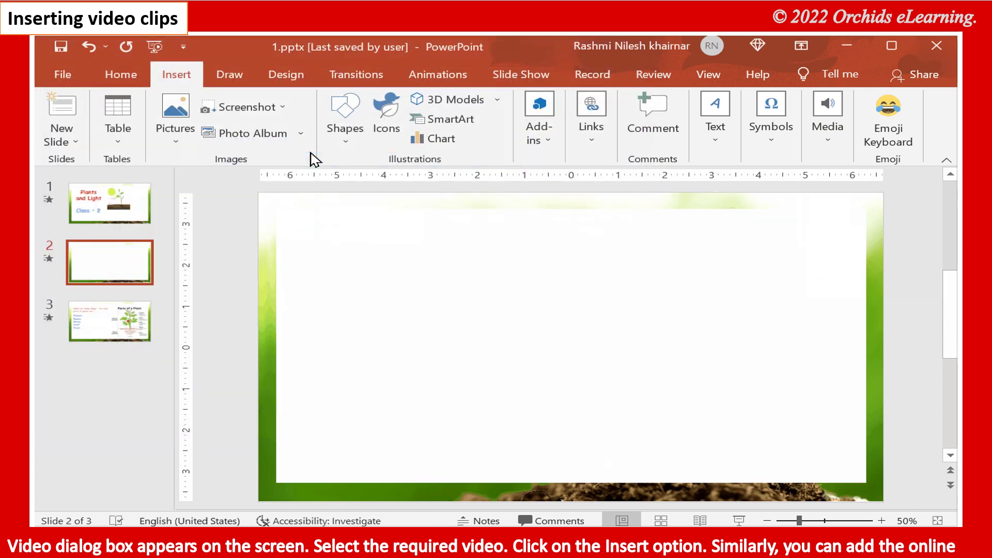
# Move the video toward the top-left and enlarge it to 6.6 by 12.4 inches.
pyautogui.moveTo(651, 352); pyautogui.dragTo(568, 320)
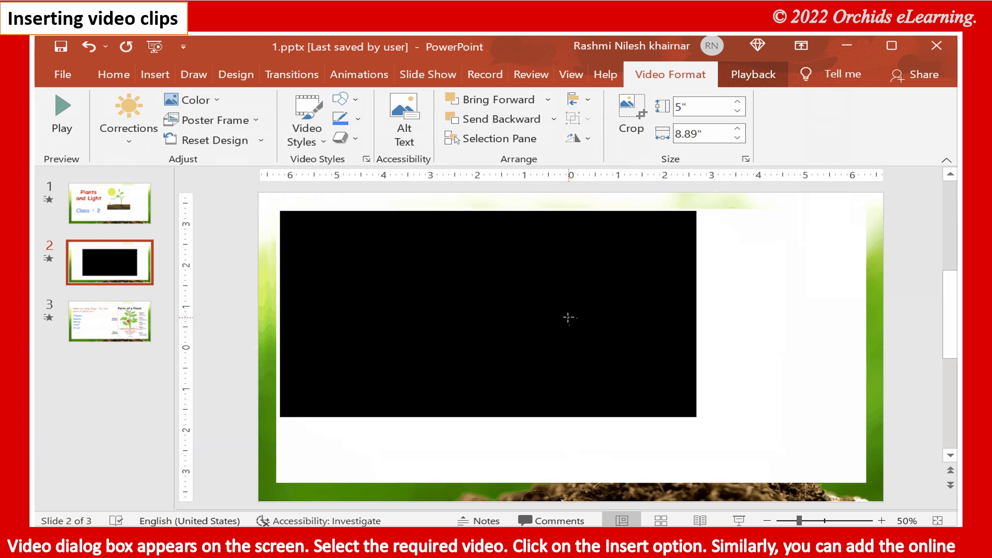
pyautogui.moveTo(697, 420); pyautogui.dragTo(829, 486)
pyautogui.moveTo(829, 349); pyautogui.dragTo(861, 344)
pyautogui.press('Escape')
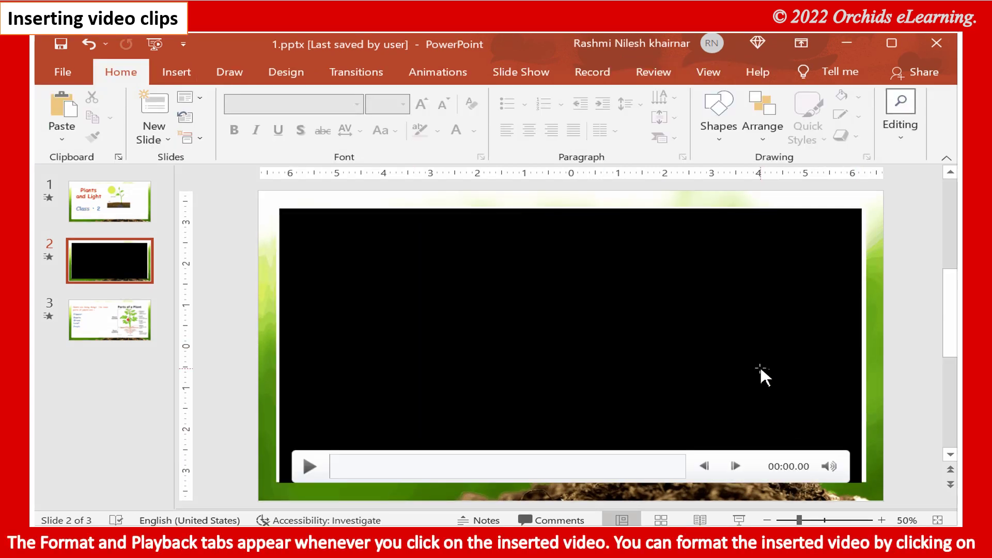
pyautogui.click(761, 372)
pyautogui.click(670, 72)
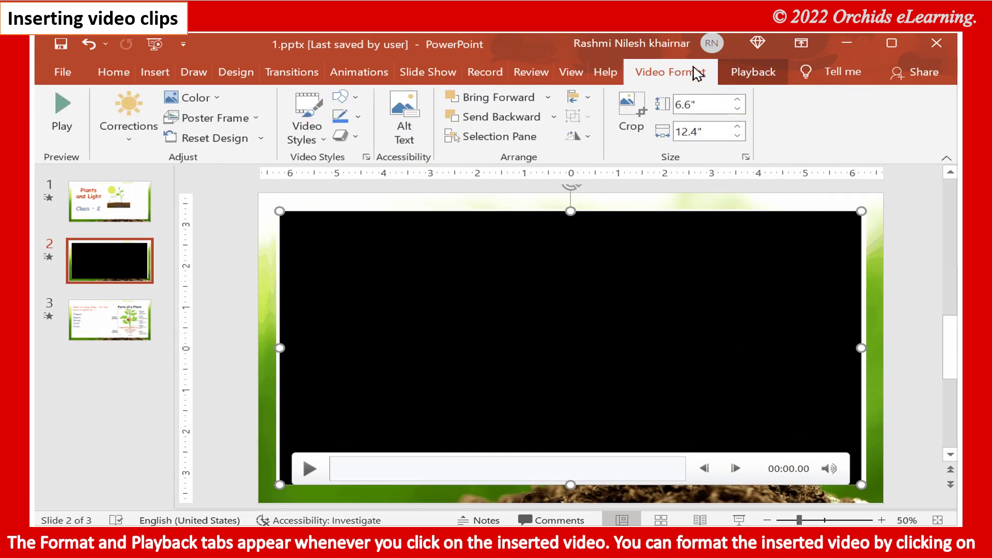
pyautogui.click(745, 78)
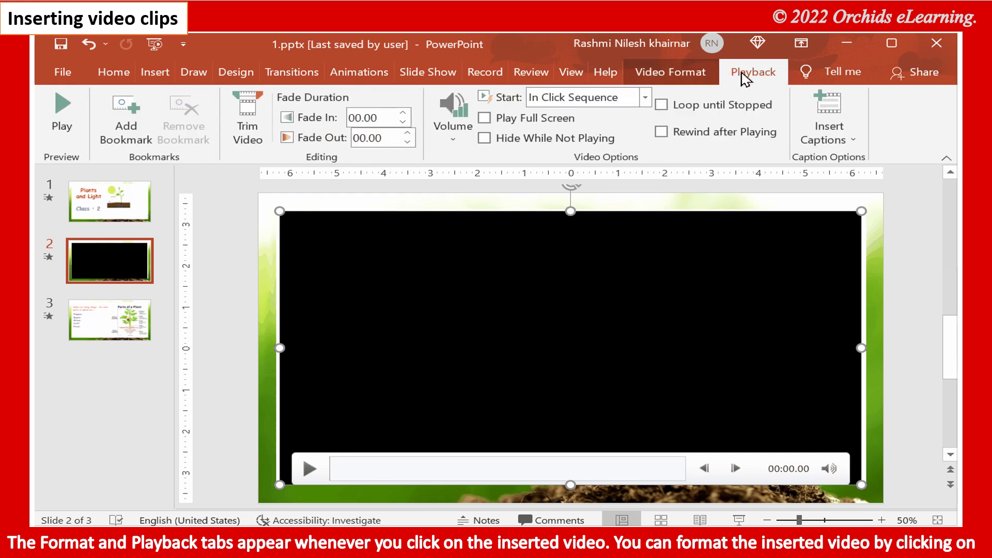
pyautogui.click(699, 74)
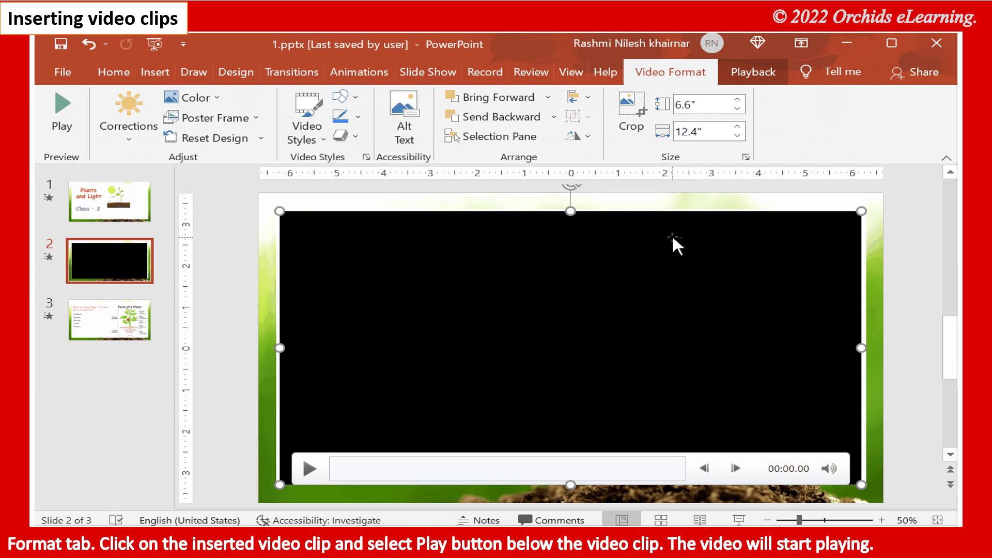
# Play the rocky forest stream video on slide 2, then deselect it.
pyautogui.click(310, 469)
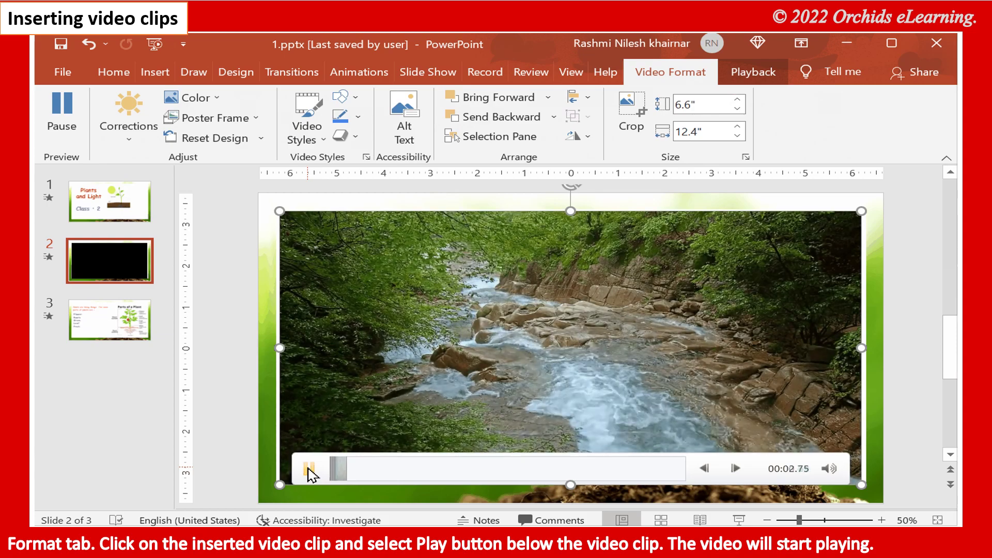
pyautogui.click(855, 487)
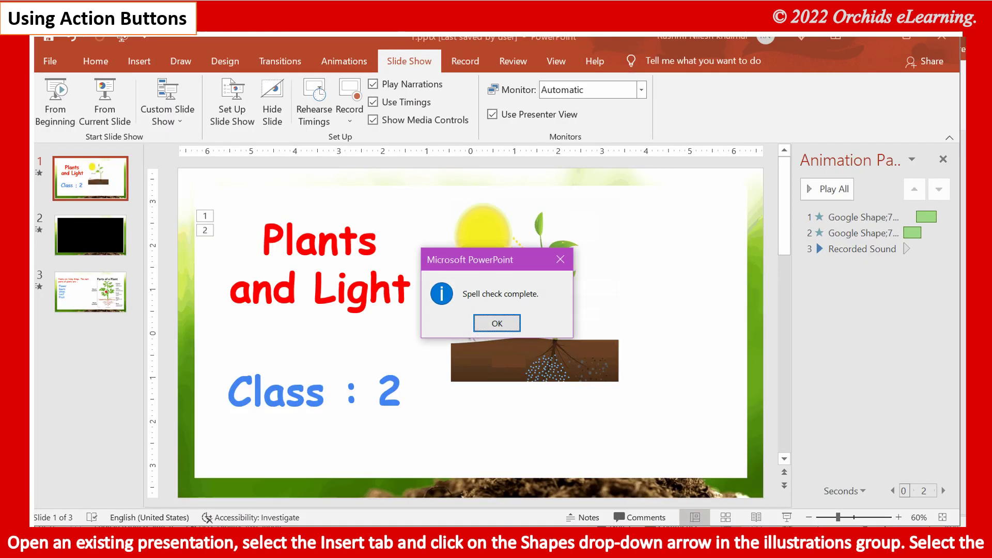
# Dismiss the spell check message and pick the Action Button: Go to End shape.
pyautogui.click(491, 324)
pyautogui.click(146, 62)
pyautogui.click(270, 118)
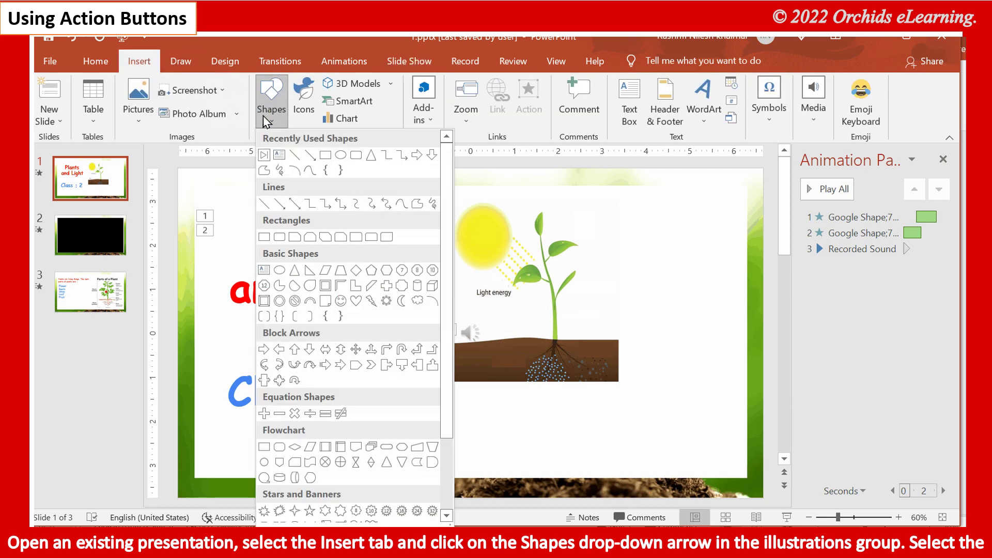
pyautogui.scroll(-2, 334, 388)
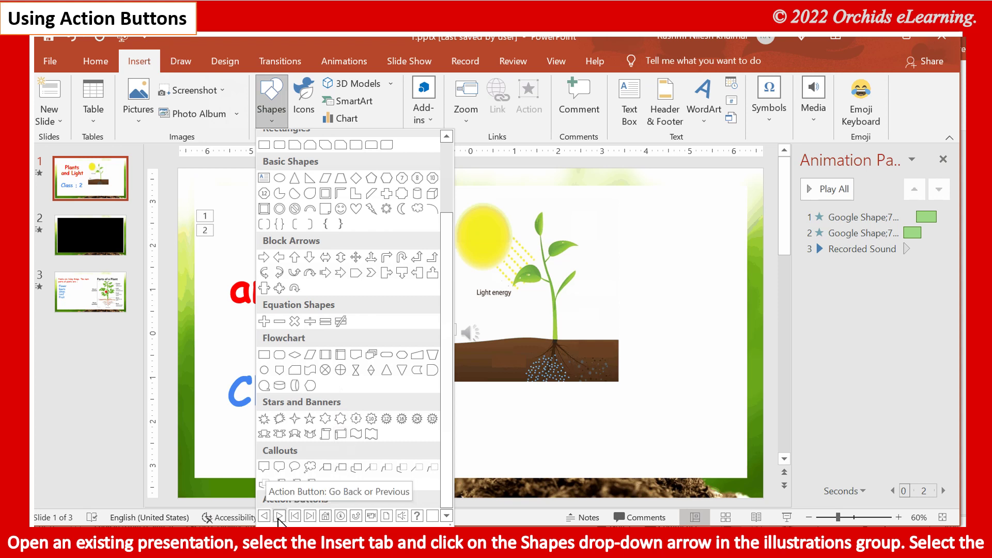
pyautogui.click(309, 516)
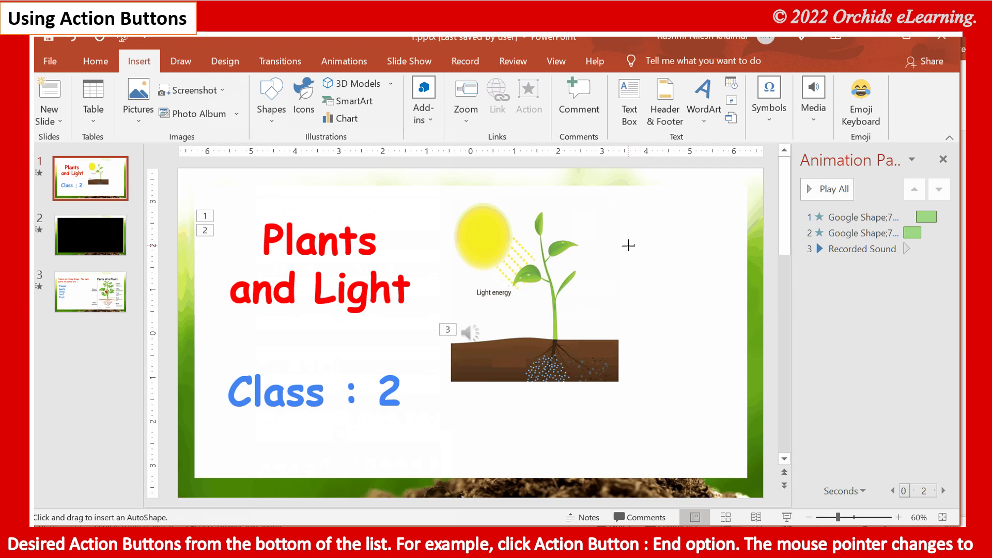
# Draw the action button at the slide's upper right with its click link set to Last Slide.
pyautogui.moveTo(628, 246); pyautogui.dragTo(666, 277)
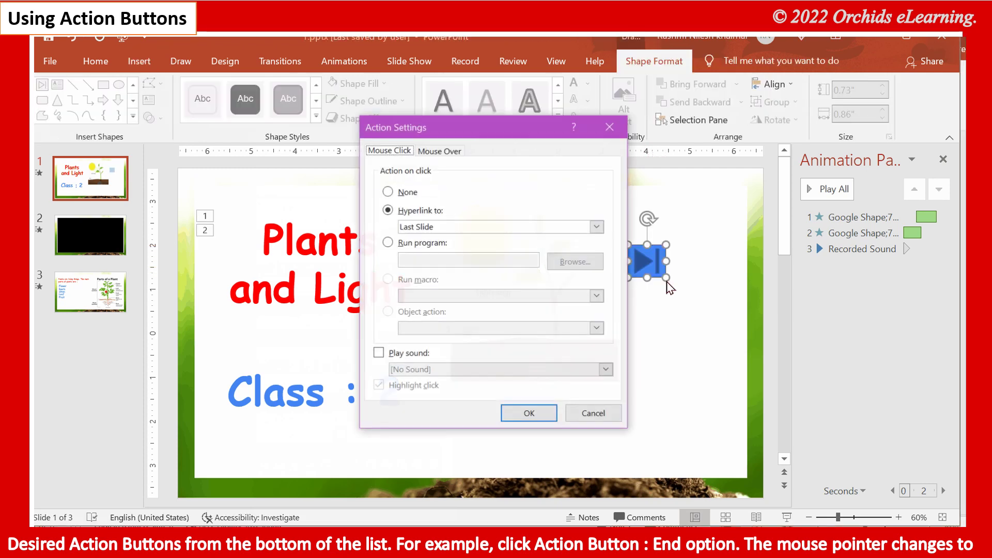
pyautogui.click(445, 152)
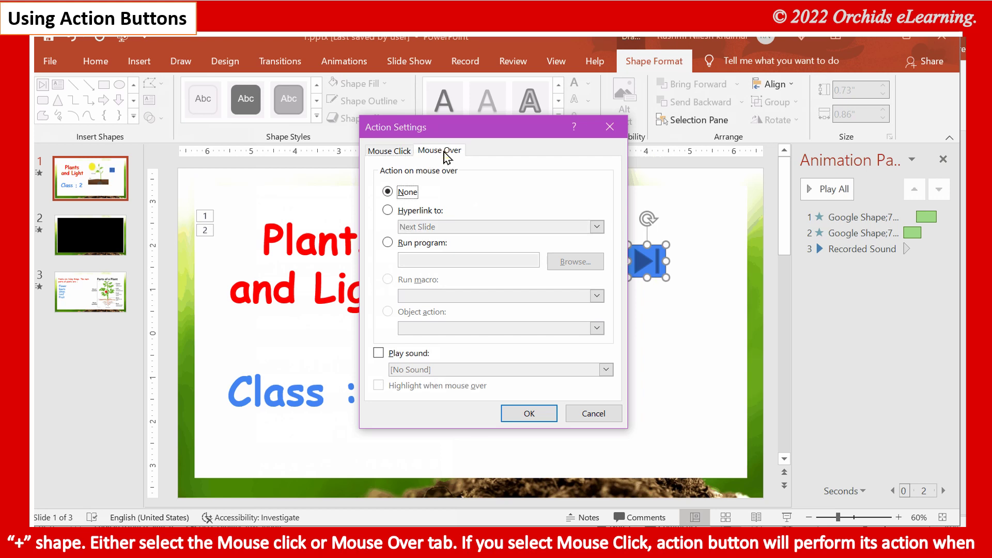
pyautogui.click(401, 153)
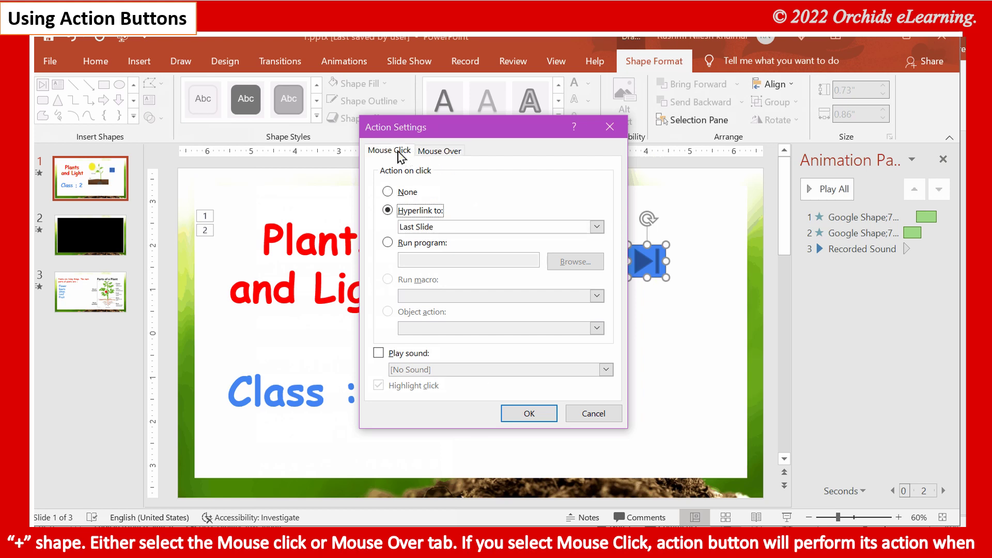
pyautogui.click(596, 228)
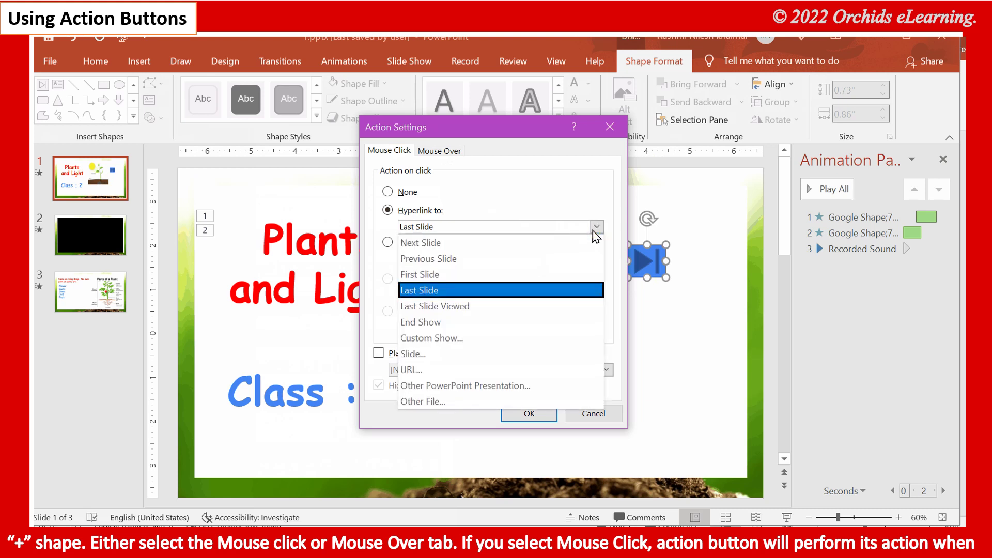
pyautogui.click(595, 230)
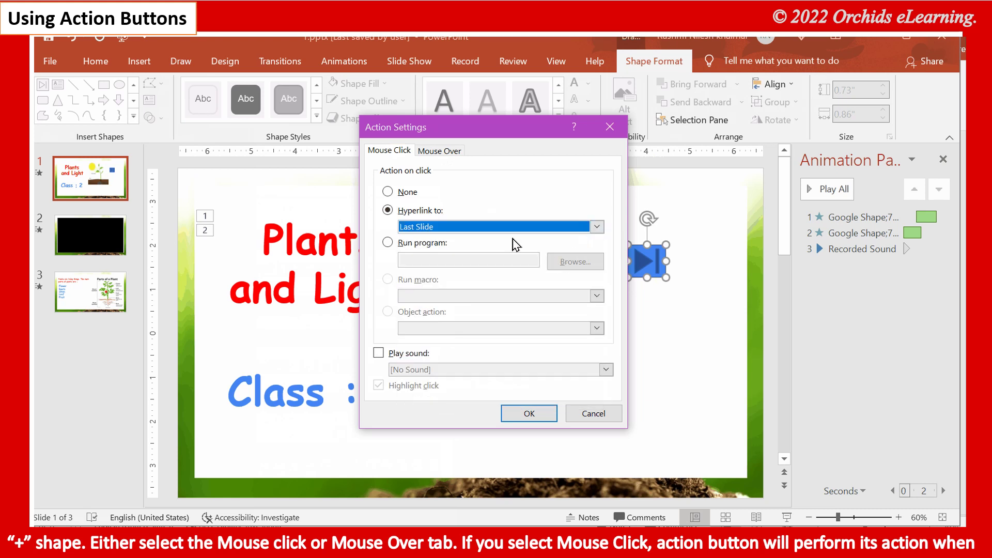
# Set Mouse Over to hyperlink to Last Slide as well, confirm, and deselect the button.
pyautogui.click(439, 151)
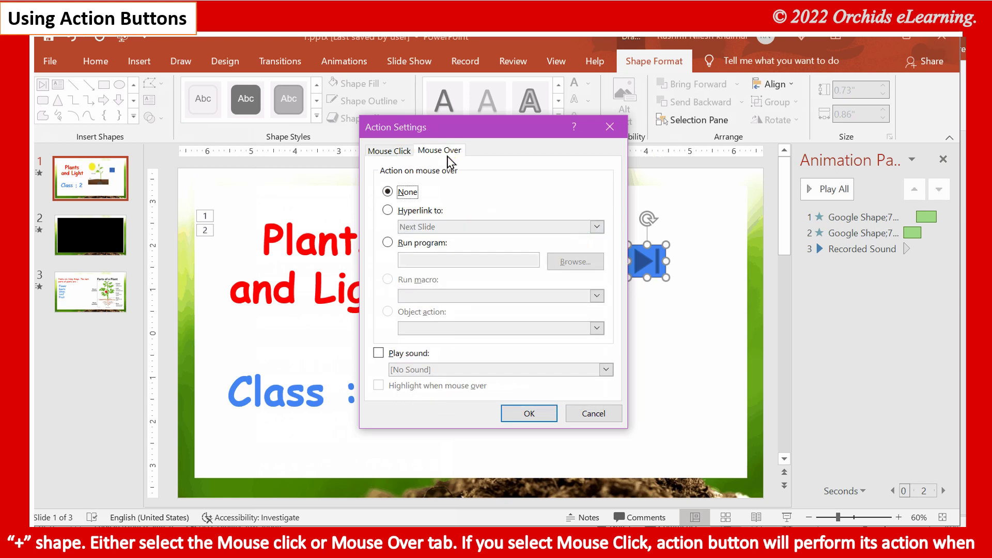
pyautogui.click(417, 212)
pyautogui.click(596, 227)
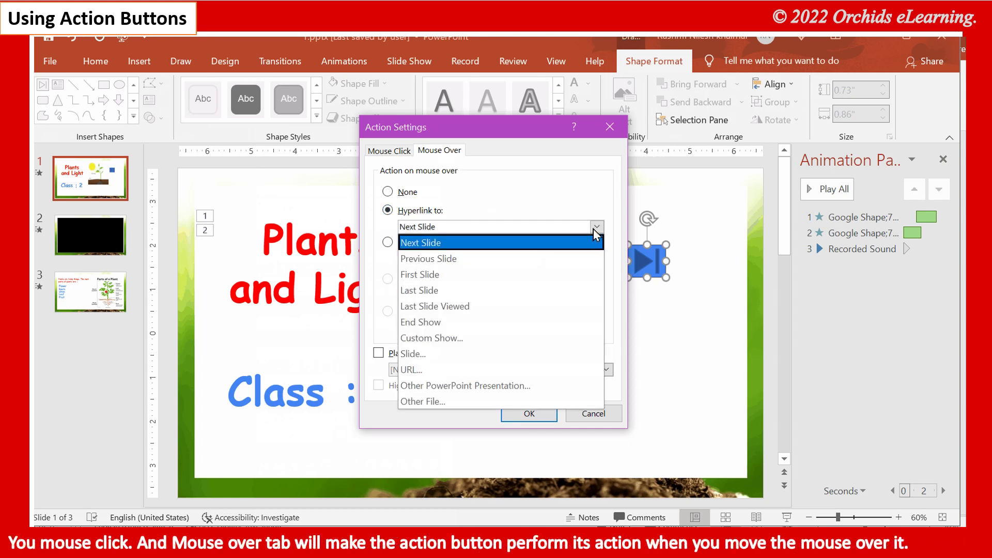
pyautogui.click(549, 290)
pyautogui.click(528, 414)
pyautogui.click(734, 341)
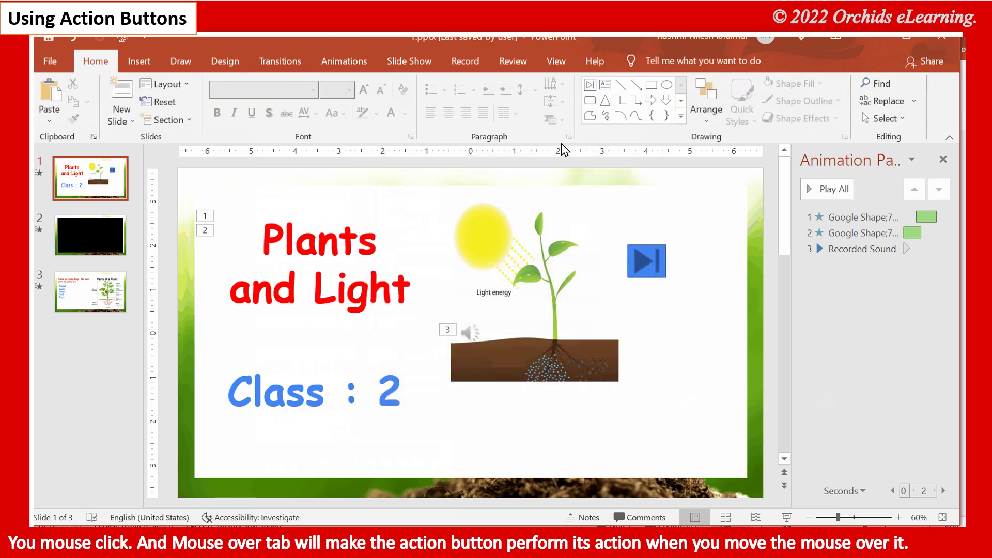
# Reopen the action button's Action Settings through Edit Link.
pyautogui.click(413, 61)
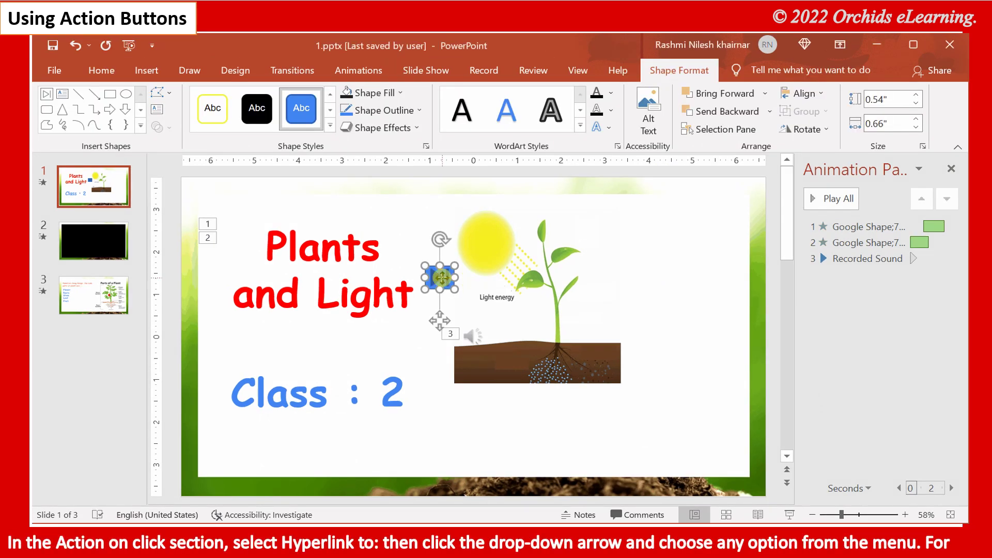
pyautogui.rightClick(445, 286)
pyautogui.click(506, 301)
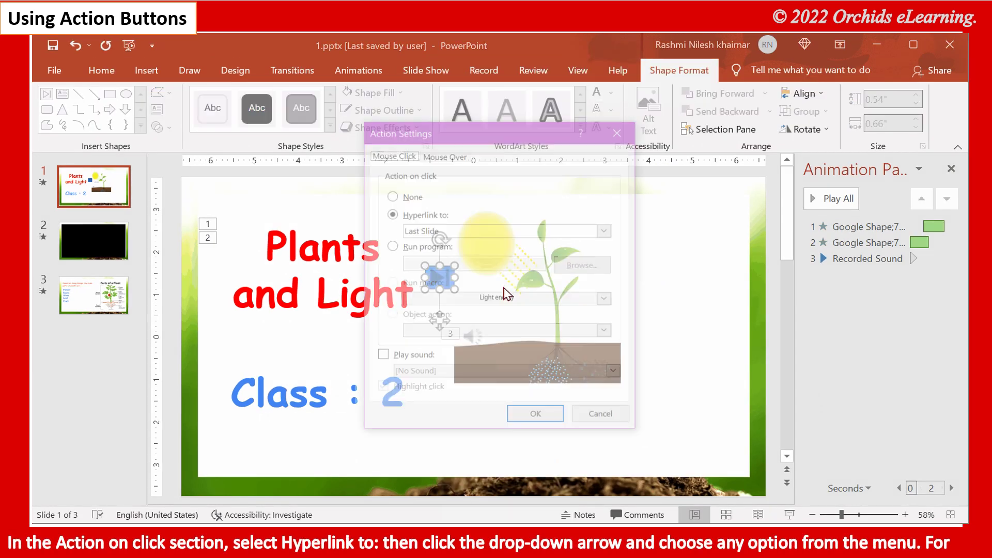
# Try Previous Slide and First Slide as the click link, then return it to Last Slide.
pyautogui.click(606, 231)
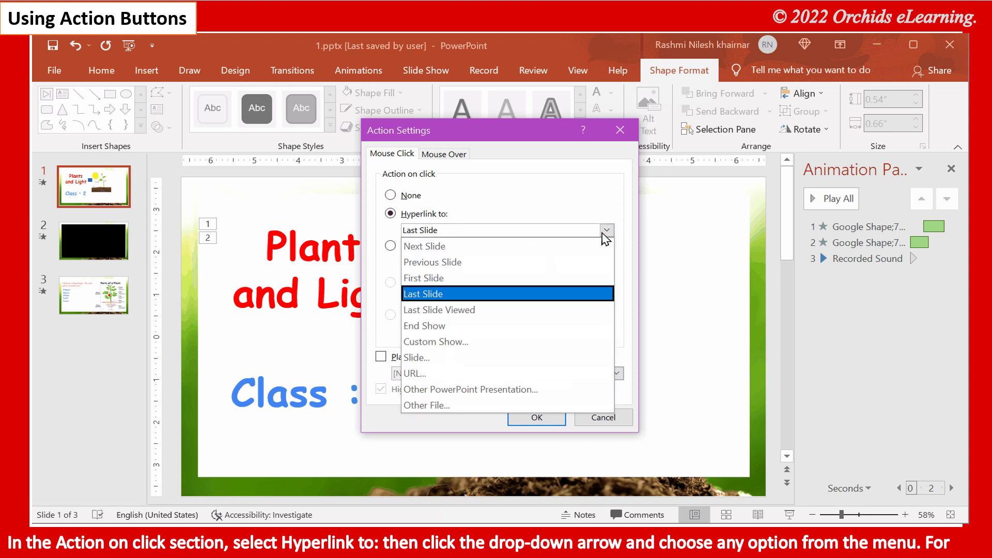
pyautogui.click(584, 262)
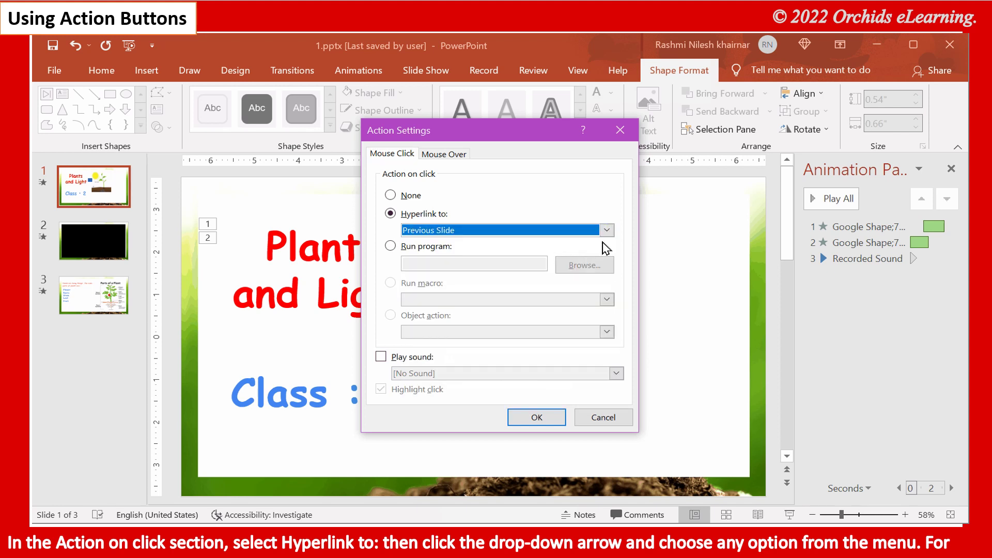
pyautogui.click(607, 230)
pyautogui.click(585, 277)
pyautogui.click(609, 230)
pyautogui.click(580, 292)
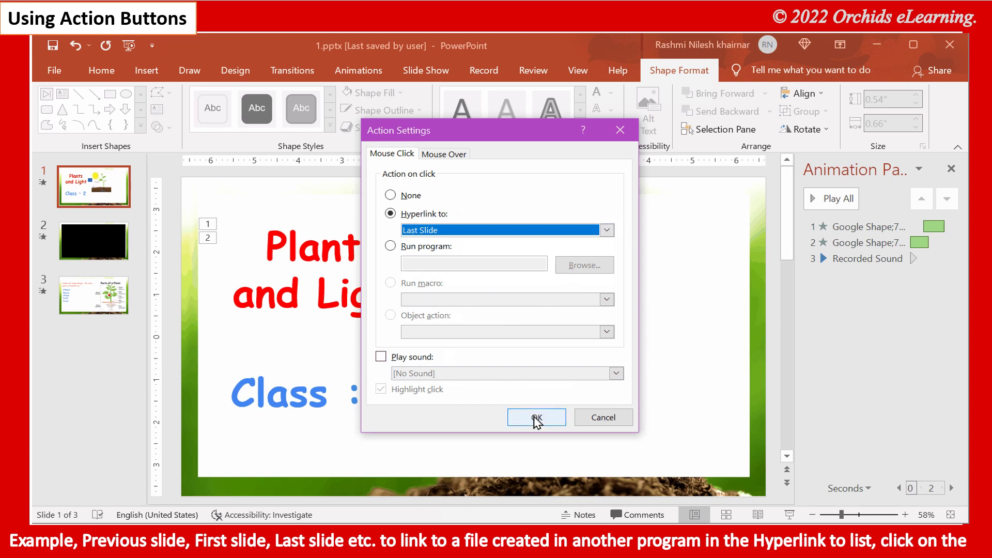
# Turn on Play sound for the button, trying Typewriter then Drum Roll.
pyautogui.click(397, 358)
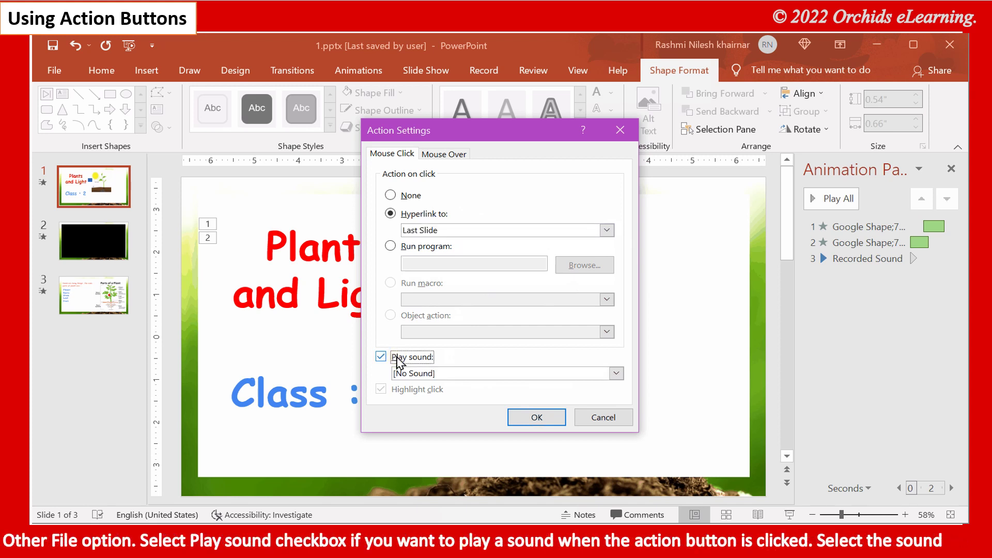
pyautogui.click(616, 375)
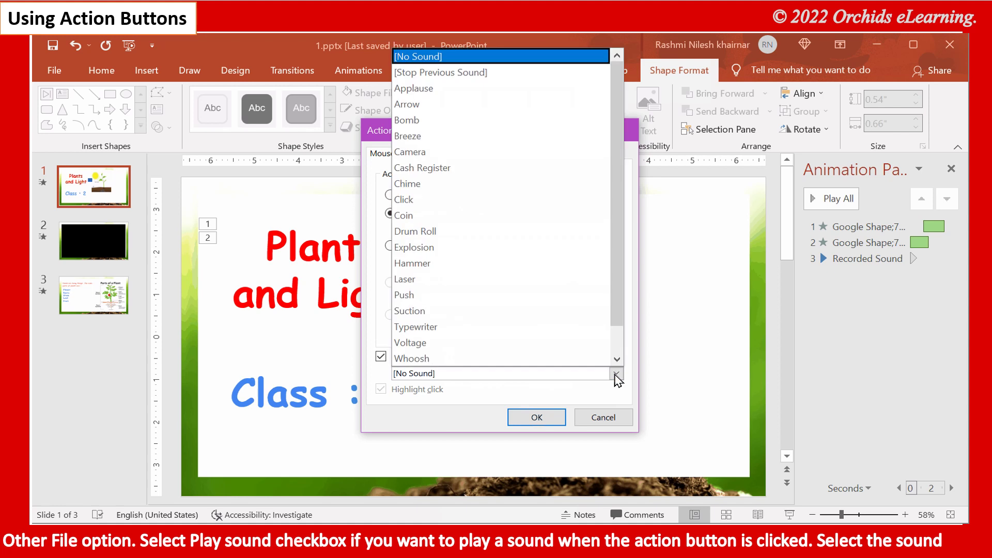
pyautogui.click(570, 326)
pyautogui.click(616, 373)
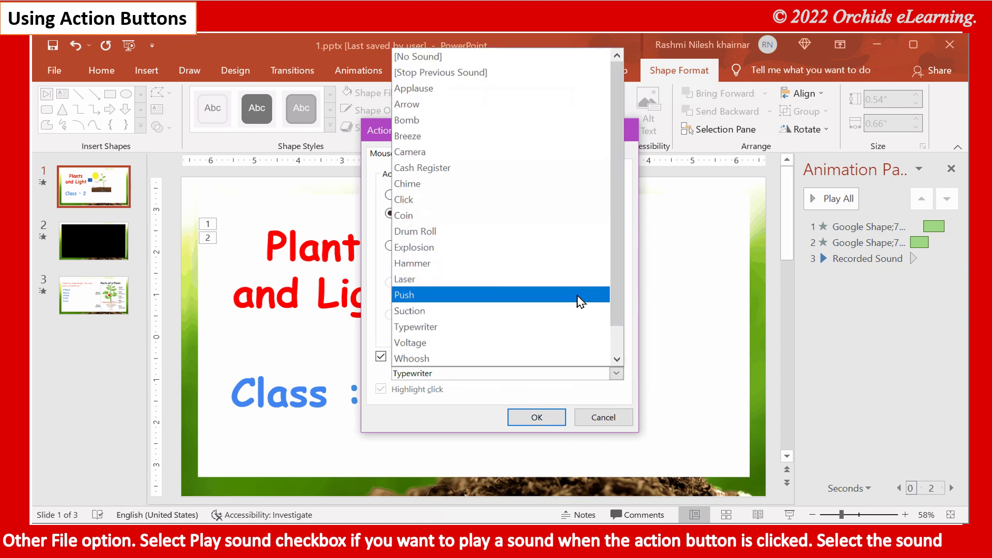
pyautogui.click(558, 240)
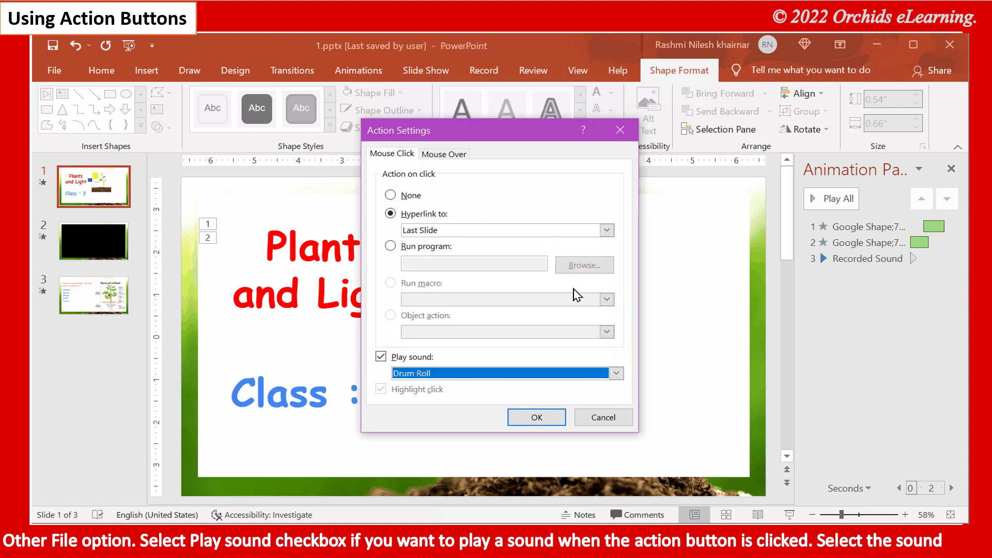
# Choose Other Sound... to browse for an audio file in Add Audio.
pyautogui.click(615, 374)
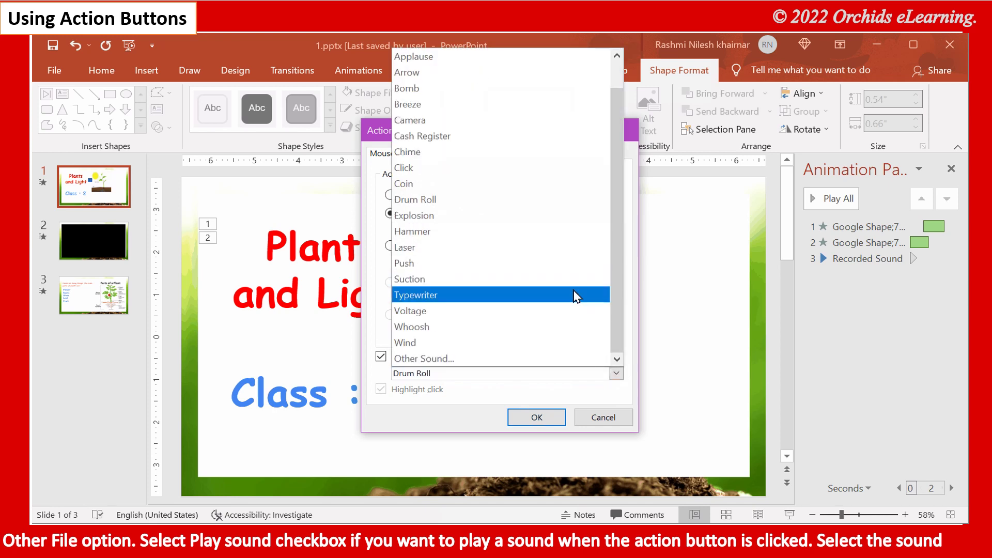
pyautogui.click(463, 366)
pyautogui.scroll(6, 447, 196)
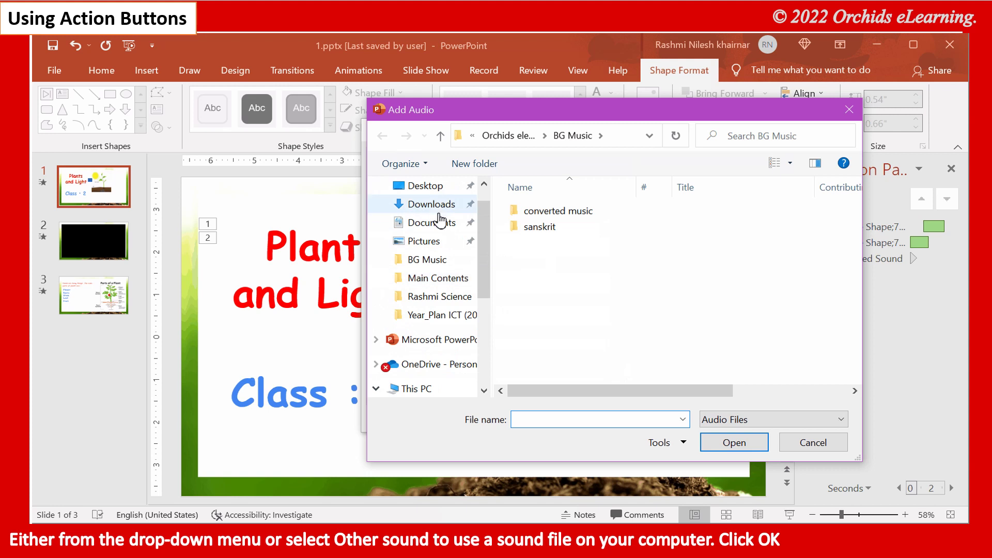
# Browse Desktop, Documents and Downloads for a sound, then cancel without choosing a file.
pyautogui.click(427, 186)
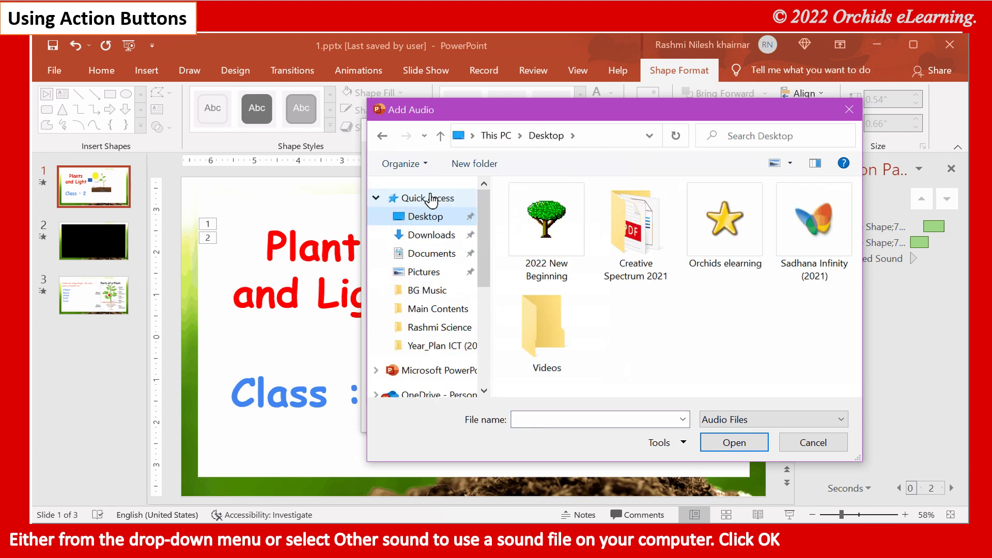
pyautogui.click(433, 254)
pyautogui.click(432, 235)
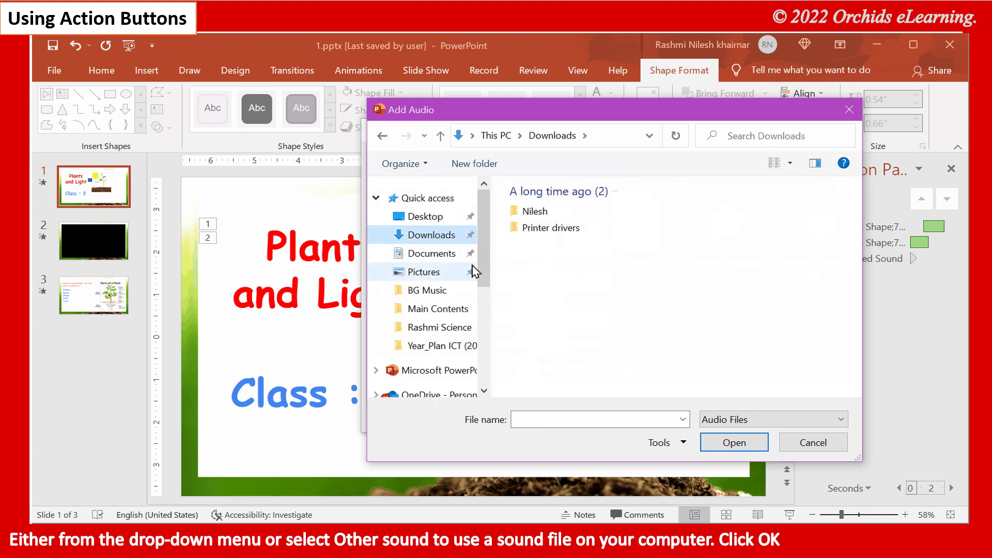
pyautogui.click(813, 442)
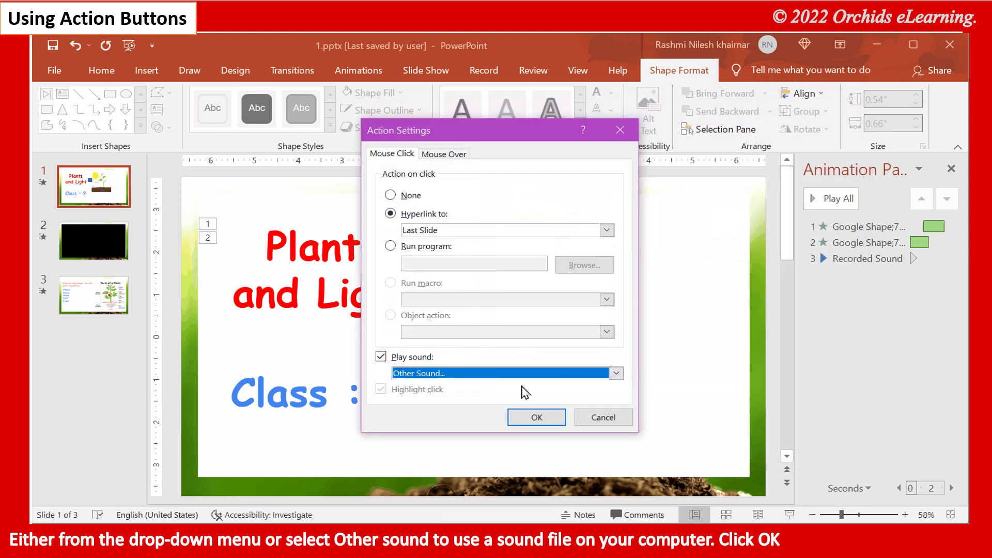